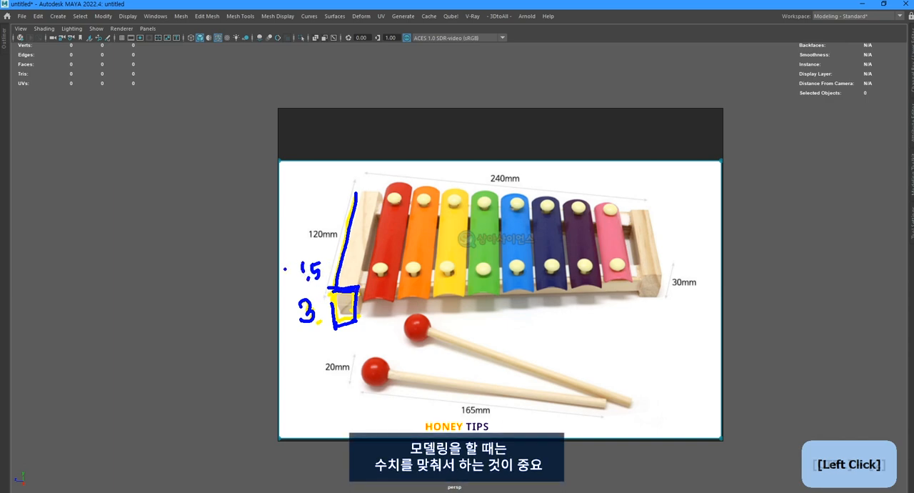
pyautogui.moveTo(268, 278); pyautogui.dragTo(270, 284)
pyautogui.moveTo(283, 273); pyautogui.dragTo(298, 272)
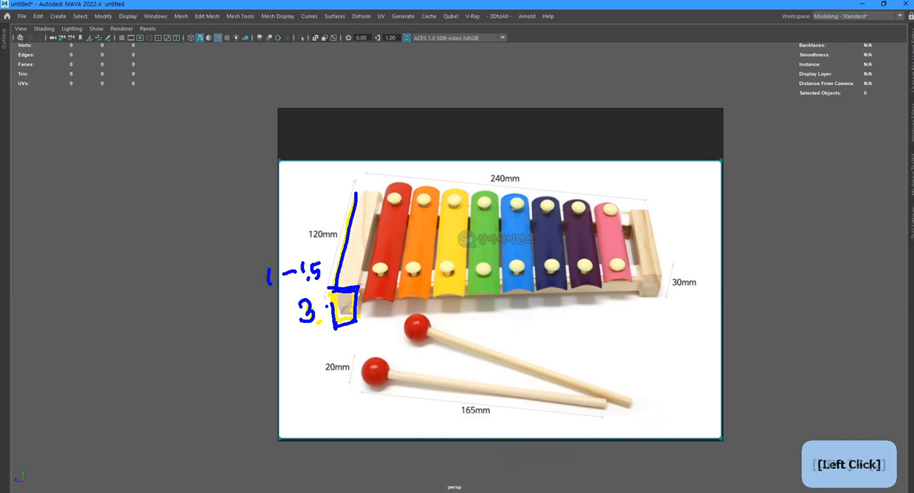
pyautogui.hotkey('ctrl', '2')
pyautogui.moveTo(693, 165); pyautogui.dragTo(690, 313)
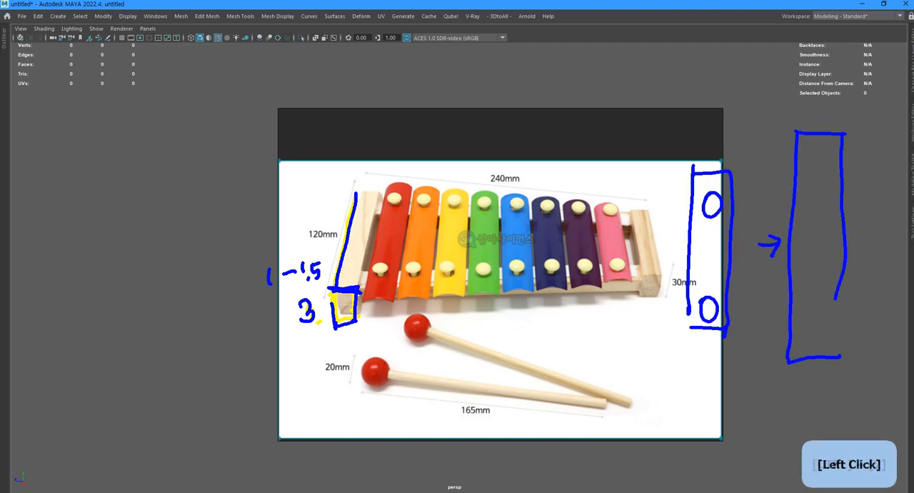
pyautogui.moveTo(760, 202); pyautogui.dragTo(760, 174)
pyautogui.moveTo(751, 188); pyautogui.dragTo(767, 187)
pyautogui.moveTo(756, 294)
pyautogui.mouseDown()
pyautogui.moveTo(756, 322)
pyautogui.moveTo(766, 319)
pyautogui.mouseUp()
pyautogui.hotkey('ctrl', '2')
pyautogui.press('y')
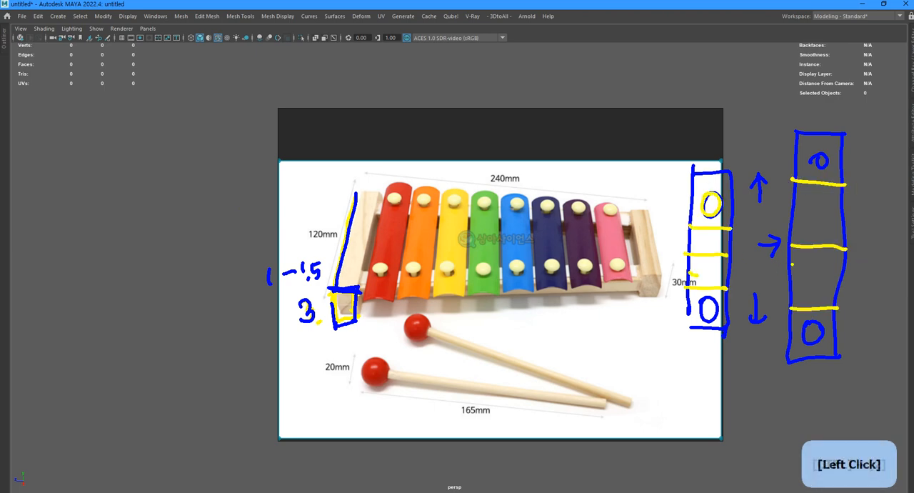
pyautogui.hotkey('ctrl', '2')
pyautogui.moveTo(535, 293); pyautogui.dragTo(572, 301)
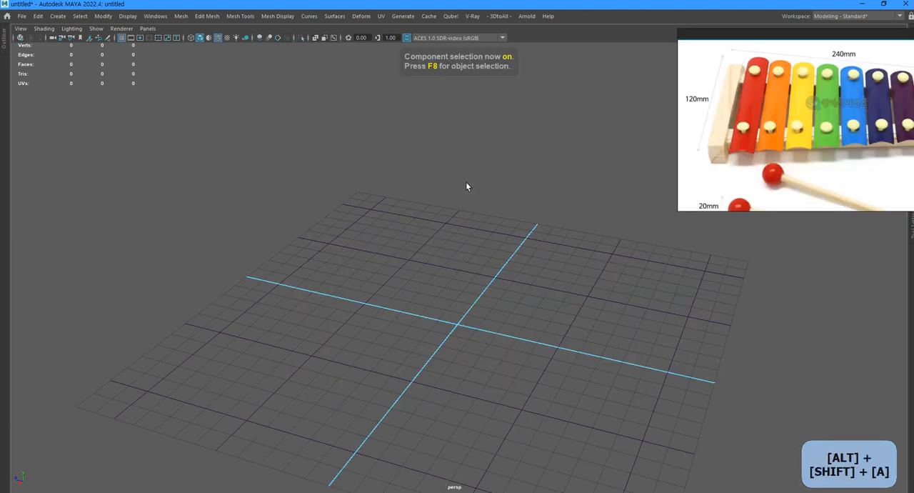
pyautogui.keyDown('shift'); pyautogui.moveTo(467, 183); pyautogui.dragTo(468, 204, button='right'); pyautogui.keyUp('shift')
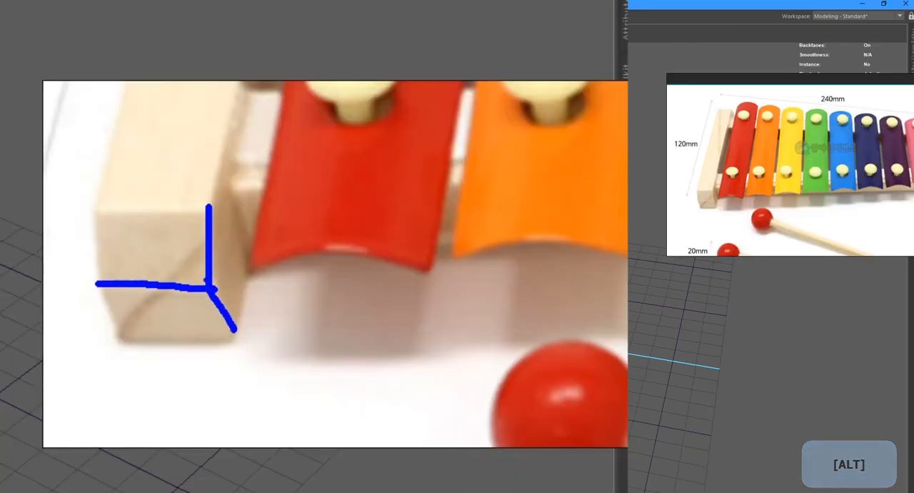
# Set the new cube's width to 12 and its height to 3.
pyautogui.click(599, 215)
pyautogui.write('12')
pyautogui.press('Tab')
pyautogui.write('3')
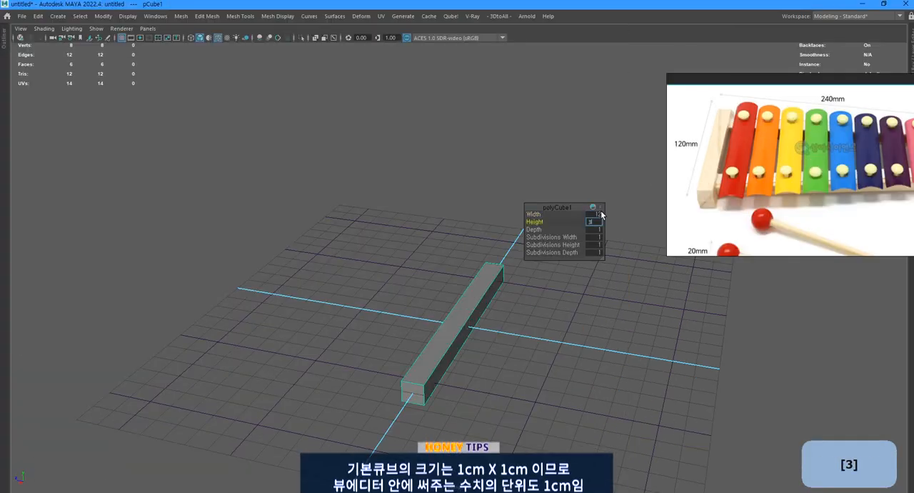
pyautogui.press('Return')
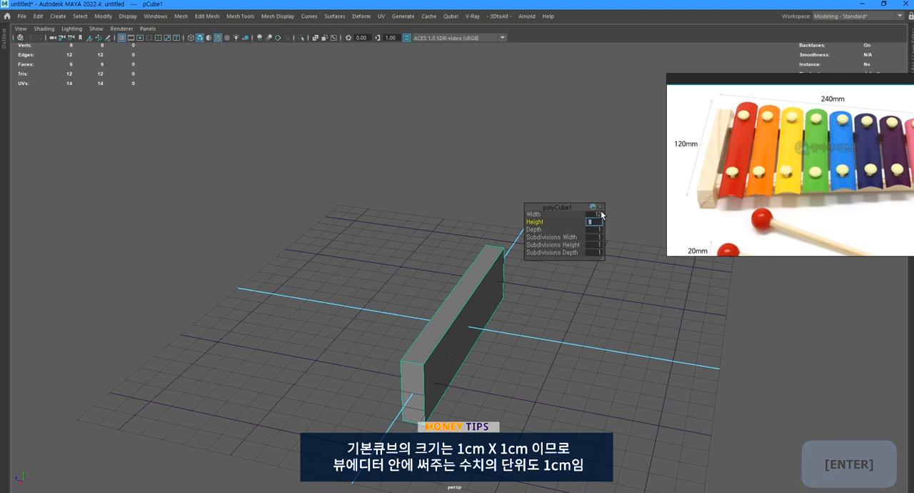
# Cut an edge loop around the lower part of the block and scale the loop outward to shape the tapered base.
pyautogui.press('ctrl')
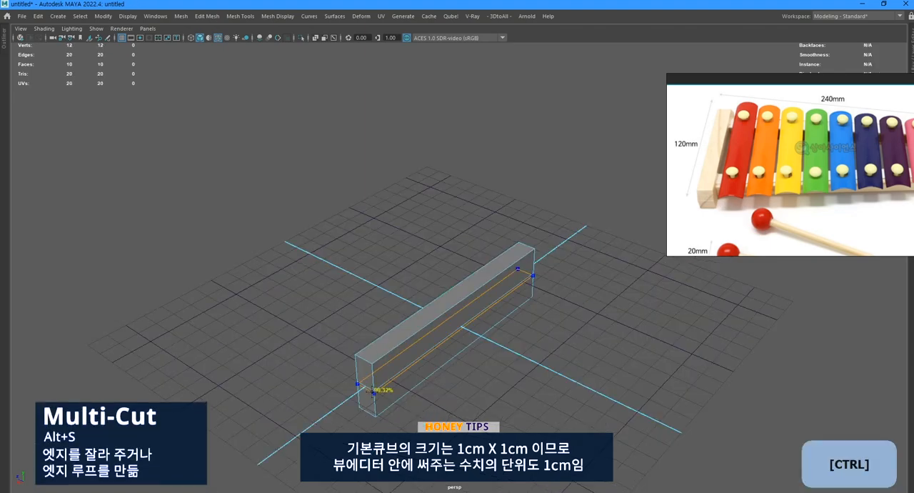
pyautogui.keyDown('ctrl'); pyautogui.click(372, 392); pyautogui.keyUp('ctrl')
pyautogui.keyDown('alt'); pyautogui.moveTo(372, 391); pyautogui.dragTo(368, 423); pyautogui.keyUp('alt')
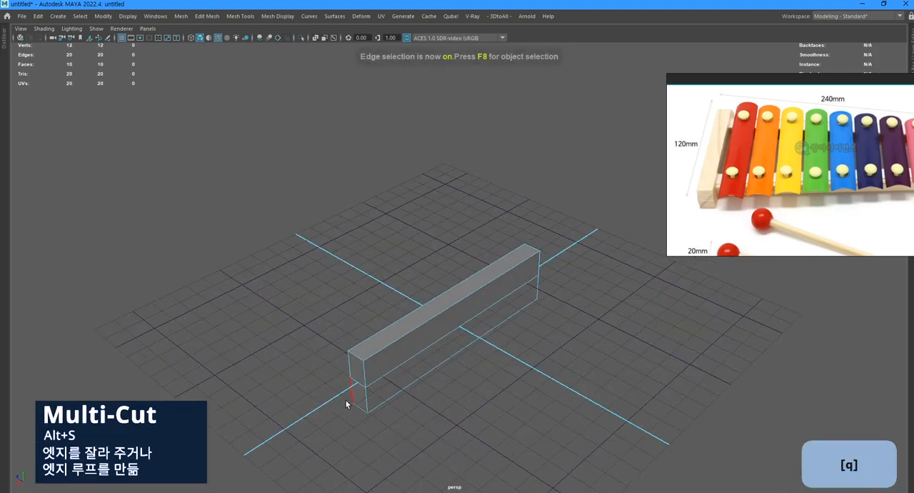
pyautogui.press('r')
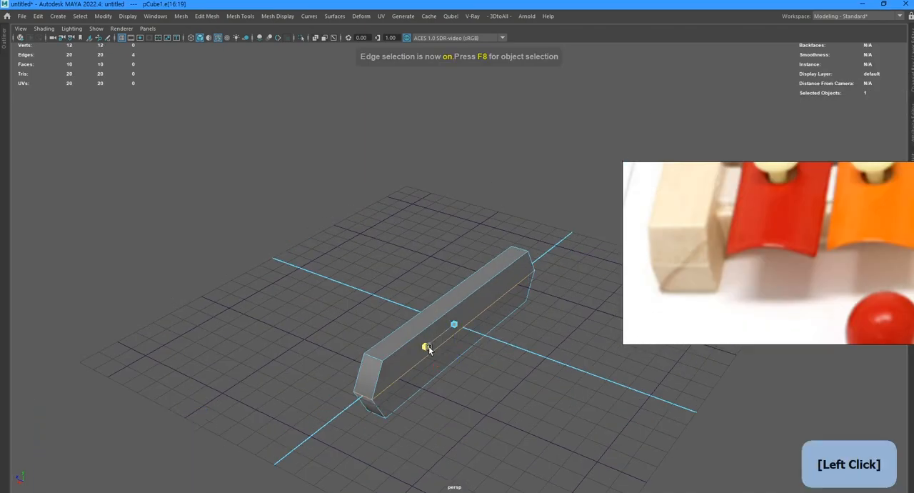
pyautogui.press('F8')
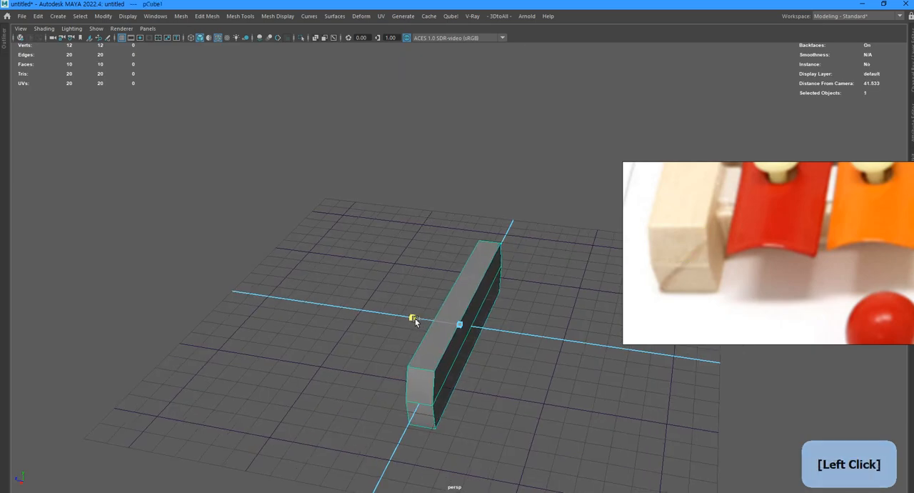
# Scale the block to 1.75 along Z, duplicate it and move the copy about 18.8 units away along Z.
pyautogui.moveTo(419, 320); pyautogui.dragTo(395, 317)
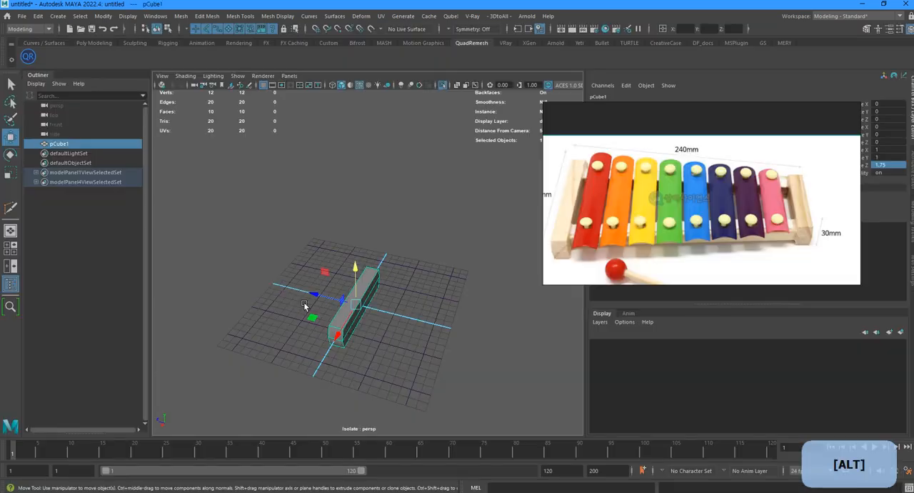
pyautogui.hotkey('ctrl', 'd')
pyautogui.moveTo(315, 295); pyautogui.dragTo(348, 382)
# Shorten the duplicated end block from both ends by moving its end vertices inward with Object X symmetry enabled.
pyautogui.press('F9')
pyautogui.keyDown('alt'); pyautogui.moveTo(307, 369); pyautogui.dragTo(309, 343, button='middle'); pyautogui.keyUp('alt')
pyautogui.moveTo(343, 343); pyautogui.dragTo(406, 426)
pyautogui.press('F8')
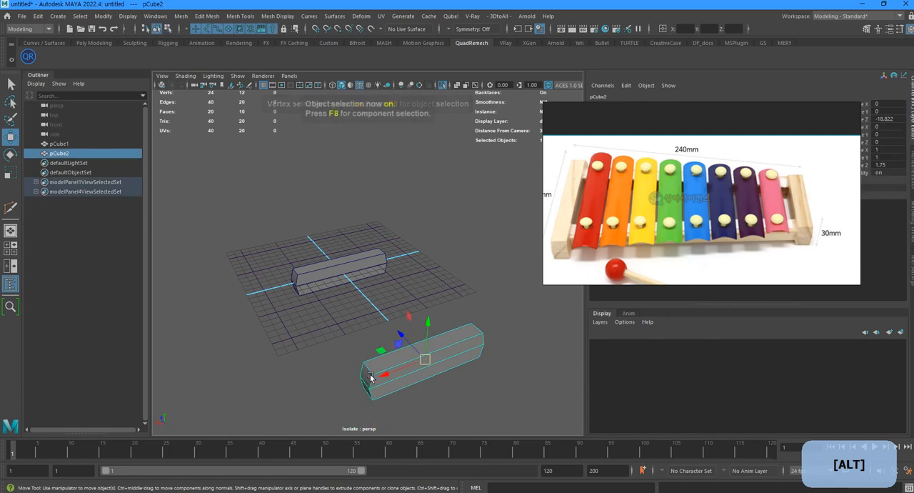
pyautogui.keyDown('ctrl'); pyautogui.keyDown('shift'); pyautogui.moveTo(382, 365); pyautogui.dragTo(377, 290, button='right'); pyautogui.keyUp('shift'); pyautogui.keyUp('ctrl')
pyautogui.hotkey('alt', '1')
pyautogui.moveTo(322, 346); pyautogui.dragTo(394, 439)
pyautogui.moveTo(336, 400); pyautogui.dragTo(347, 395)
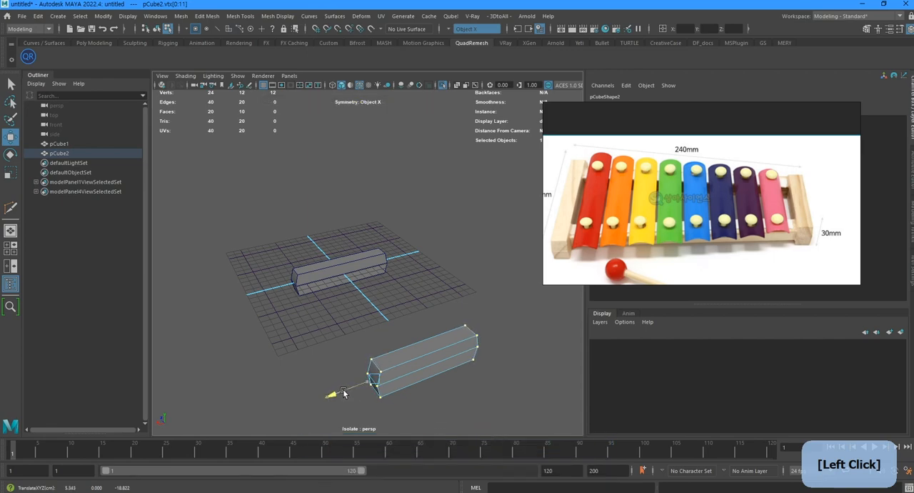
pyautogui.press('F8')
# Place the new cube beside the first end block as a rail, sized 1.5 wide, 1.5 high and 24 deep.
pyautogui.moveTo(305, 295); pyautogui.dragTo(338, 310)
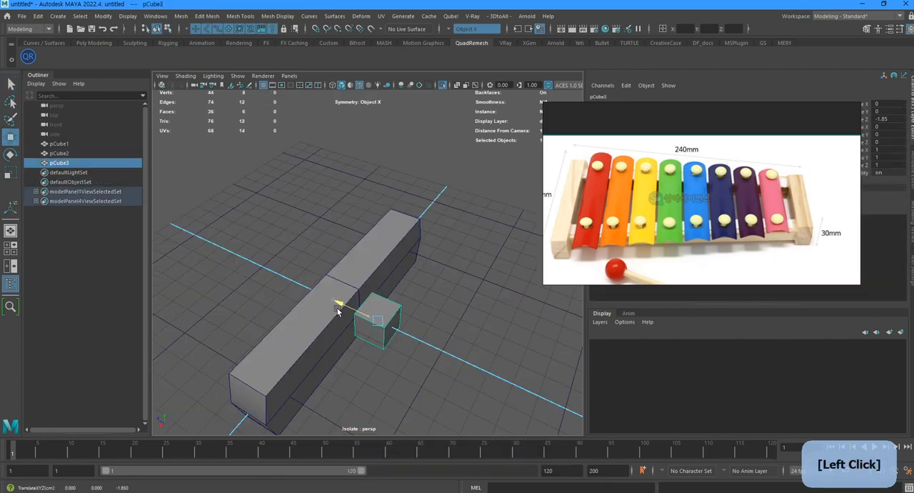
pyautogui.scroll(-6, 392, 315)
pyautogui.moveTo(352, 352); pyautogui.dragTo(409, 348)
pyautogui.press('t')
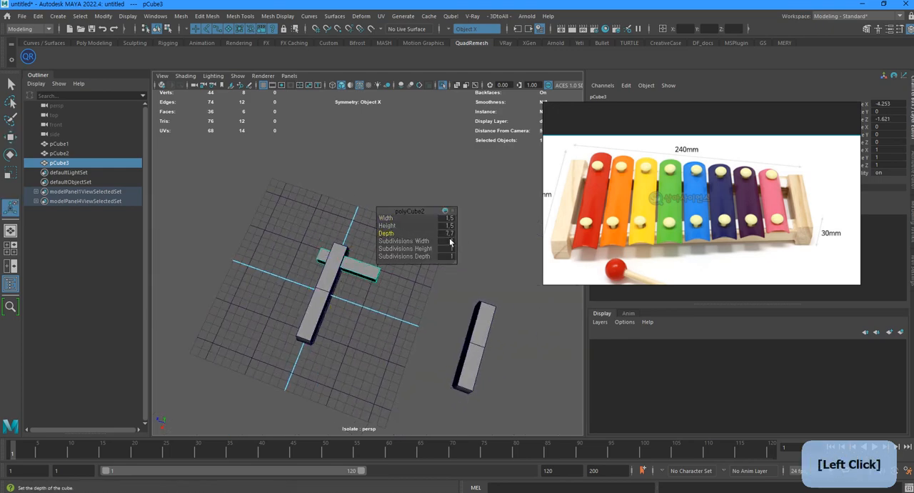
pyautogui.click(449, 235)
pyautogui.write('24')
pyautogui.press('Return')
# Tilt the rail about -4.4 degrees around Y and move the second end block to the rail's far end.
pyautogui.keyDown('alt'); pyautogui.moveTo(342, 330); pyautogui.dragTo(274, 300); pyautogui.keyUp('alt')
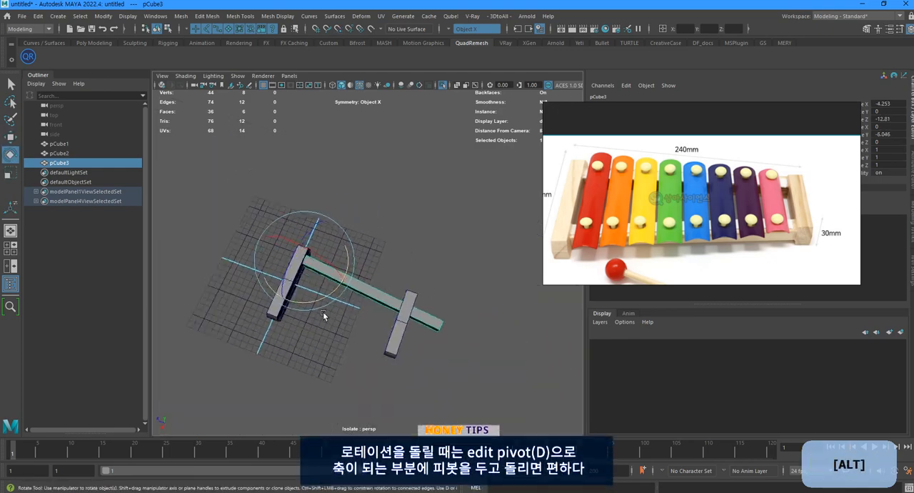
pyautogui.scroll(4, 324, 313)
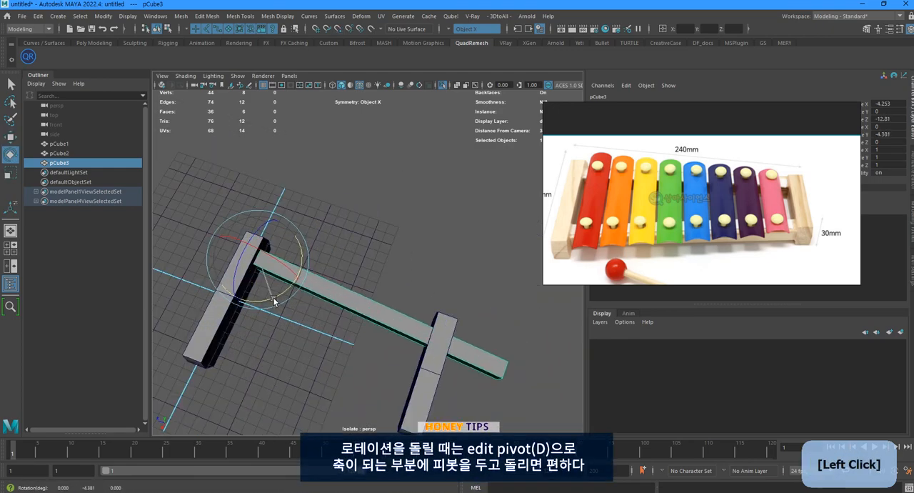
pyautogui.click(429, 364)
pyautogui.keyDown('alt'); pyautogui.moveTo(468, 400); pyautogui.dragTo(367, 353, button='middle'); pyautogui.keyUp('alt')
pyautogui.press('w')
pyautogui.moveTo(361, 328); pyautogui.dragTo(400, 336)
# Adjust the rail's Y rotation to about -3.3 degrees so it meets the second end block.
pyautogui.click(245, 244)
pyautogui.press('e')
pyautogui.moveTo(277, 257); pyautogui.dragTo(280, 250)
pyautogui.press('w')
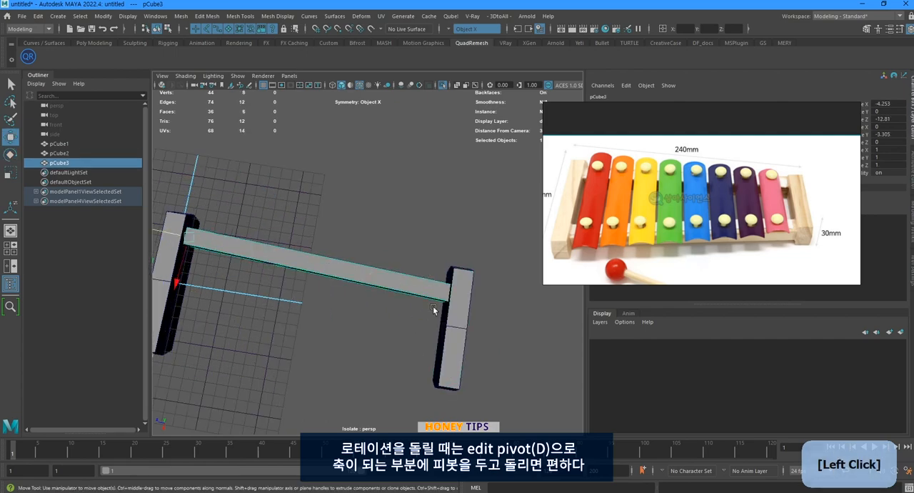
# Mirror the rail across the world X axis to form the opposite rail between the two end blocks.
pyautogui.click(456, 314)
pyautogui.press('F8')
pyautogui.keyDown('alt'); pyautogui.moveTo(388, 341); pyautogui.dragTo(415, 314); pyautogui.keyUp('alt')
pyautogui.click(429, 275)
pyautogui.keyDown('shift'); pyautogui.moveTo(429, 275); pyautogui.dragTo(398, 321, button='right'); pyautogui.keyUp('shift')
pyautogui.keyDown('alt'); pyautogui.moveTo(398, 321); pyautogui.dragTo(400, 343); pyautogui.keyUp('alt')
pyautogui.click(248, 351)
pyautogui.hotkey('ctrl', 'z')
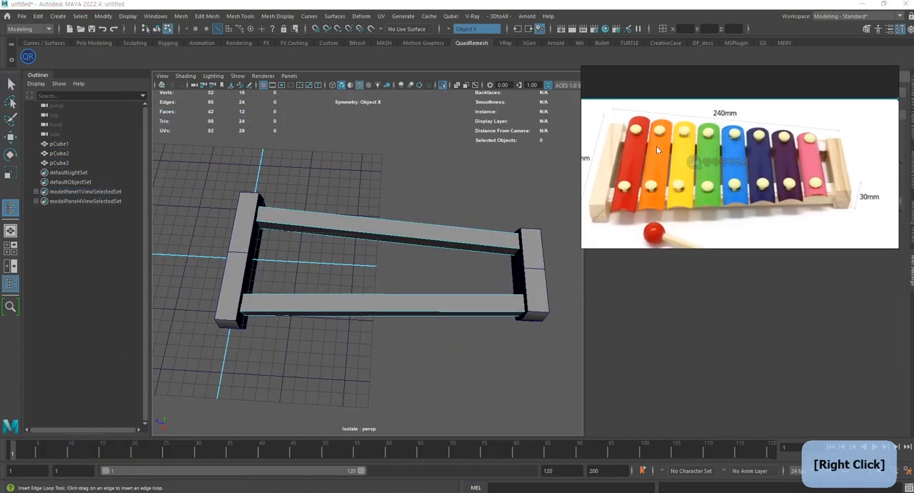
# Insert eight evenly spaced edge loops across each rail and cut a lengthwise loop along the middle of both rails.
pyautogui.click(379, 315)
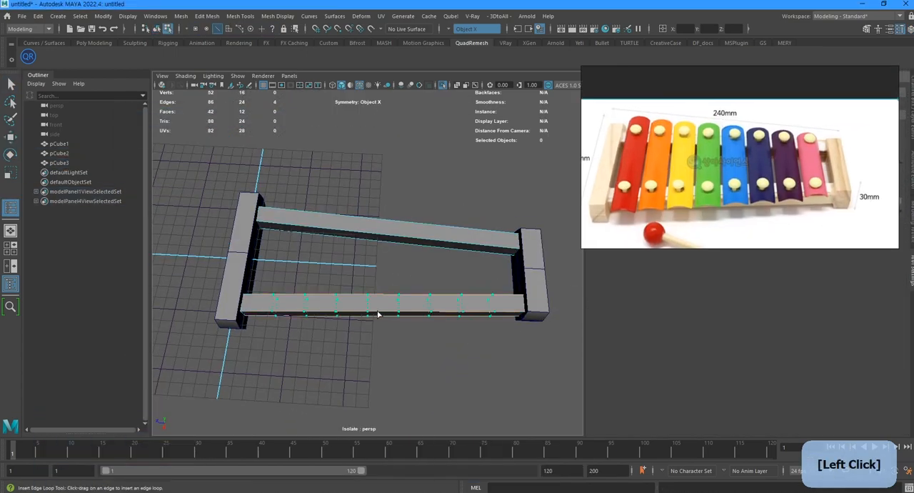
pyautogui.click(409, 240)
pyautogui.scroll(5, 429, 289)
pyautogui.hotkey('ctrl', 'shift', 'x')
pyautogui.keyDown('ctrl'); pyautogui.click(424, 337); pyautogui.keyUp('ctrl')
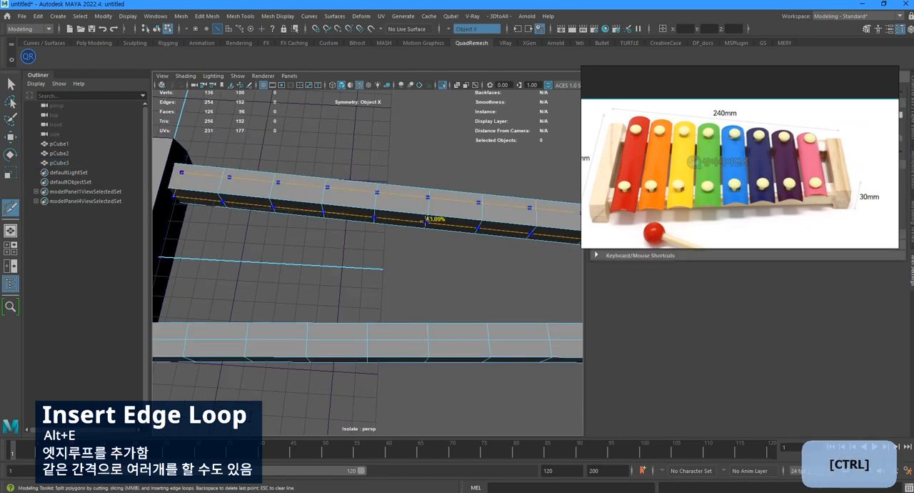
pyautogui.press('F8')
pyautogui.press('q')
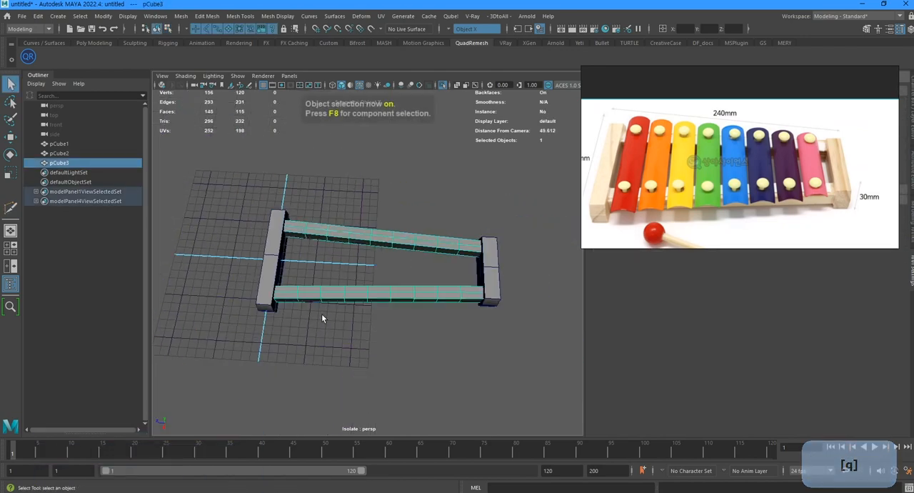
pyautogui.hotkey('ctrl', 'space')
pyautogui.click(233, 198)
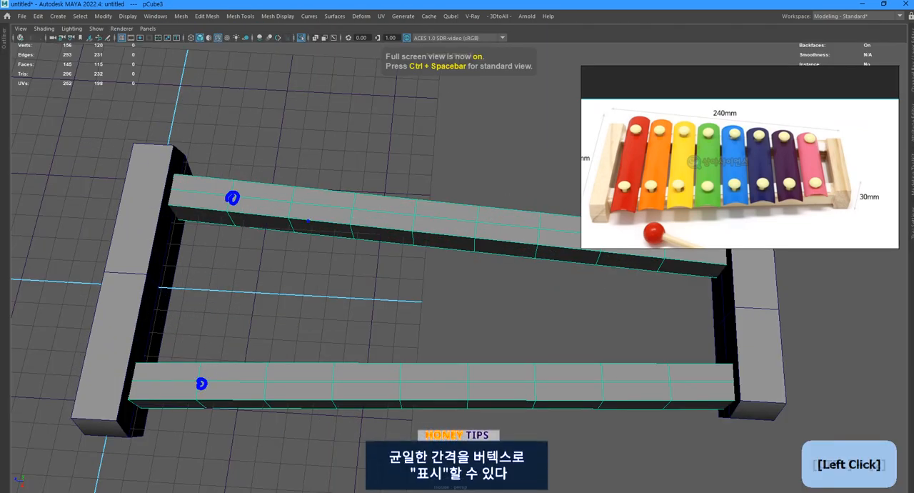
pyautogui.click(293, 203)
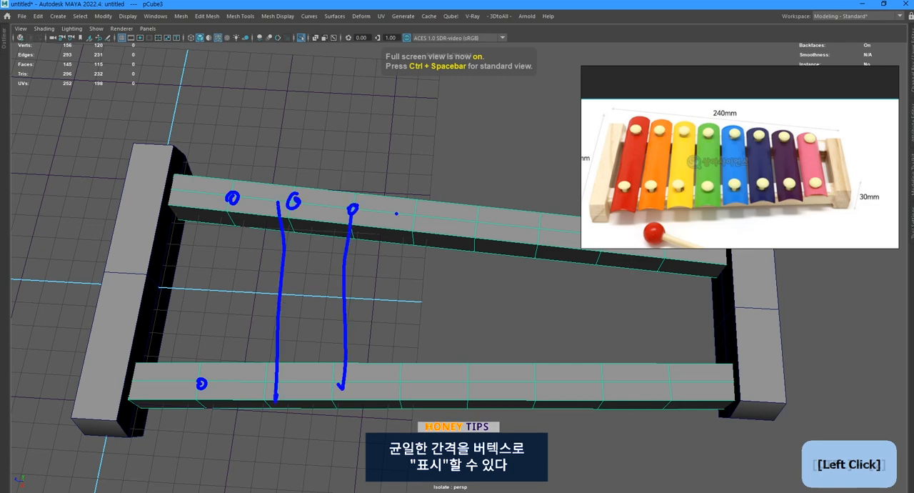
pyautogui.moveTo(482, 212); pyautogui.dragTo(472, 386)
pyautogui.moveTo(539, 236); pyautogui.dragTo(540, 395)
pyautogui.moveTo(605, 253); pyautogui.dragTo(605, 345)
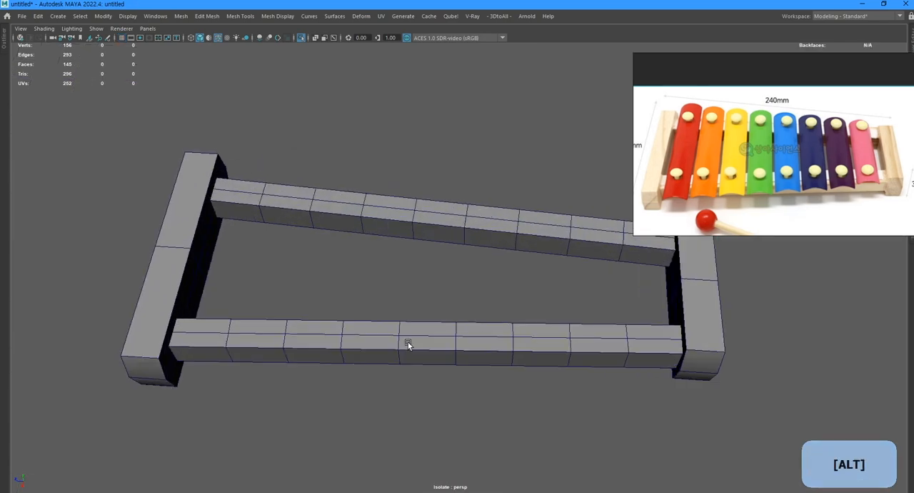
# Create a polygon cylinder and snap it to the fourth centre-line vertex on top of the front rail.
pyautogui.scroll(4, 409, 339)
pyautogui.scroll(-4, 409, 318)
pyautogui.keyDown('shift'); pyautogui.moveTo(398, 310); pyautogui.dragTo(349, 302, button='right'); pyautogui.keyUp('shift')
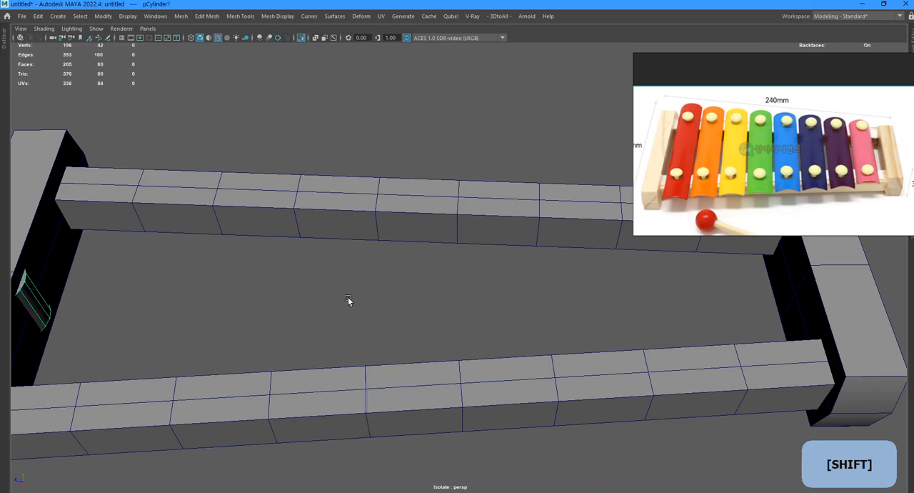
pyautogui.press('w')
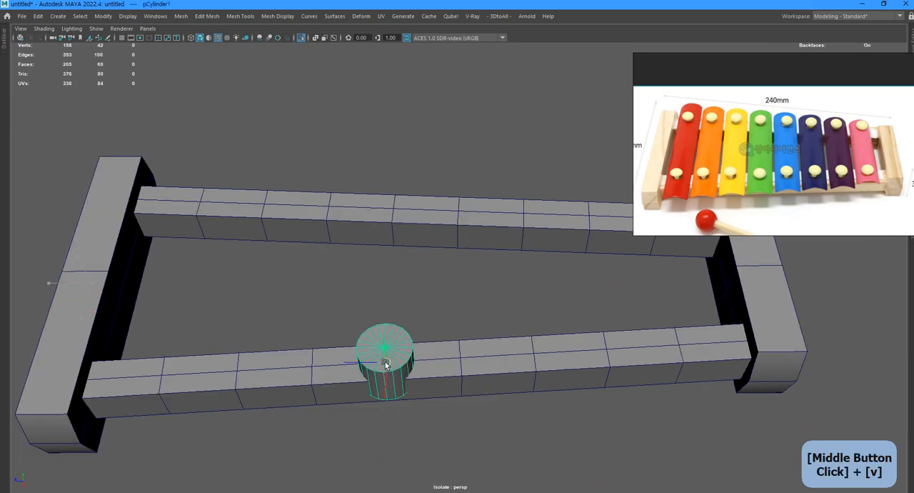
pyautogui.moveTo(385, 365); pyautogui.dragTo(383, 361, button='middle')
pyautogui.press('f')
pyautogui.keyDown('alt'); pyautogui.moveTo(386, 363); pyautogui.dragTo(503, 259); pyautogui.keyUp('alt')
# Reduce the cylinder's axis subdivisions to 8 and raise it above the front rail.
pyautogui.press('t')
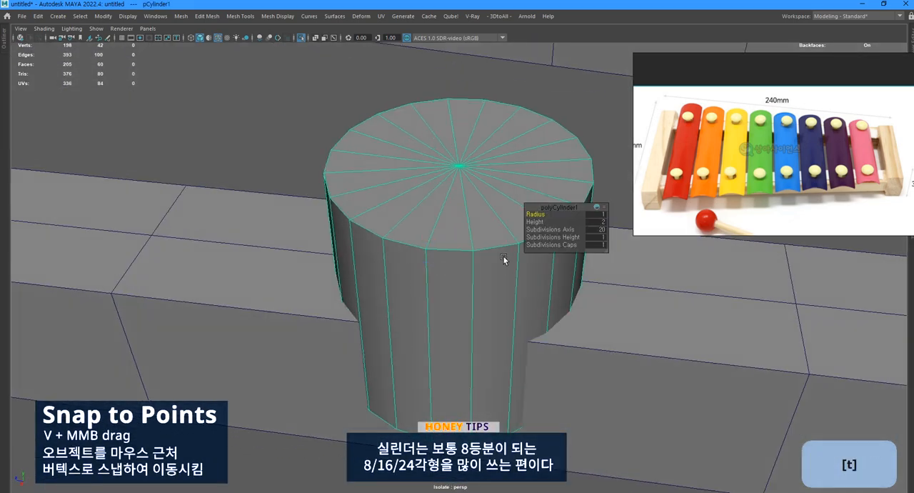
pyautogui.moveTo(567, 229); pyautogui.dragTo(507, 235)
pyautogui.keyDown('alt'); pyautogui.moveTo(440, 295); pyautogui.dragTo(458, 94); pyautogui.keyUp('alt')
pyautogui.scroll(-4, 461, 244)
pyautogui.press('w')
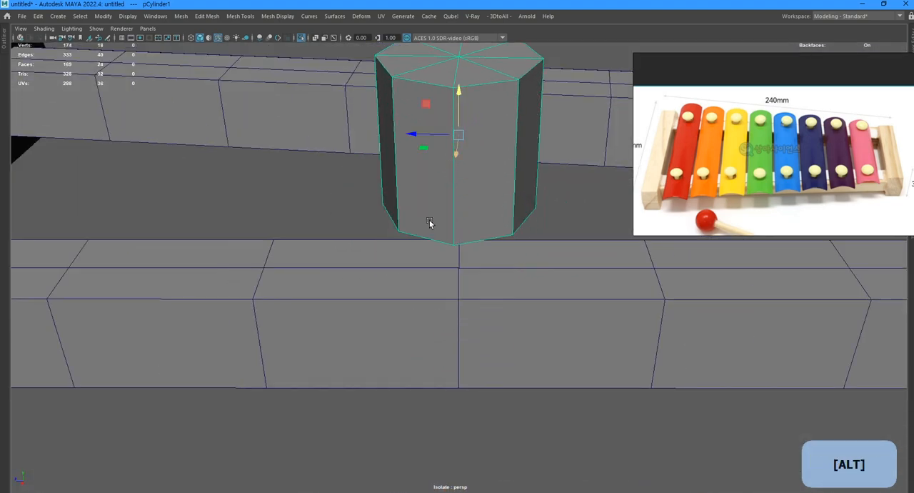
# Scale the cylinder down uniformly in the top view to less than half its size, narrower than the rail.
pyautogui.keyDown('alt'); pyautogui.moveTo(429, 224); pyautogui.dragTo(512, 274); pyautogui.keyUp('alt')
pyautogui.press('space')
pyautogui.press('space')
pyautogui.press('f')
pyautogui.scroll(-8, 311, 191)
pyautogui.hotkey('shift', 'i')
pyautogui.scroll(6, 449, 273)
pyautogui.press('r')
pyautogui.moveTo(459, 269); pyautogui.dragTo(448, 269)
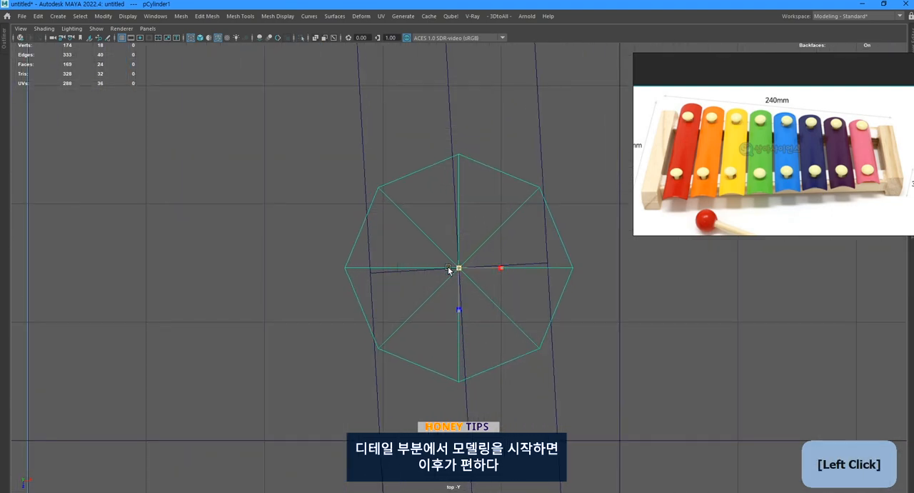
pyautogui.moveTo(353, 272)
pyautogui.mouseDown()
pyautogui.moveTo(333, 272)
pyautogui.moveTo(343, 272)
pyautogui.mouseUp()
pyautogui.press('space')
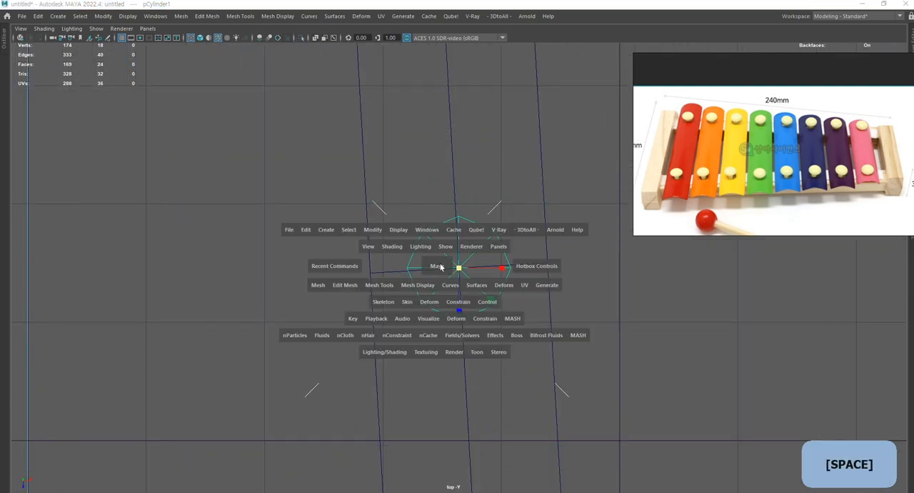
# Delete the top and bottom cap faces of the cylinder in the perspective view.
pyautogui.press('space')
pyautogui.press('3')
pyautogui.keyDown('alt'); pyautogui.moveTo(414, 327); pyautogui.dragTo(413, 272); pyautogui.keyUp('alt')
pyautogui.click(445, 134)
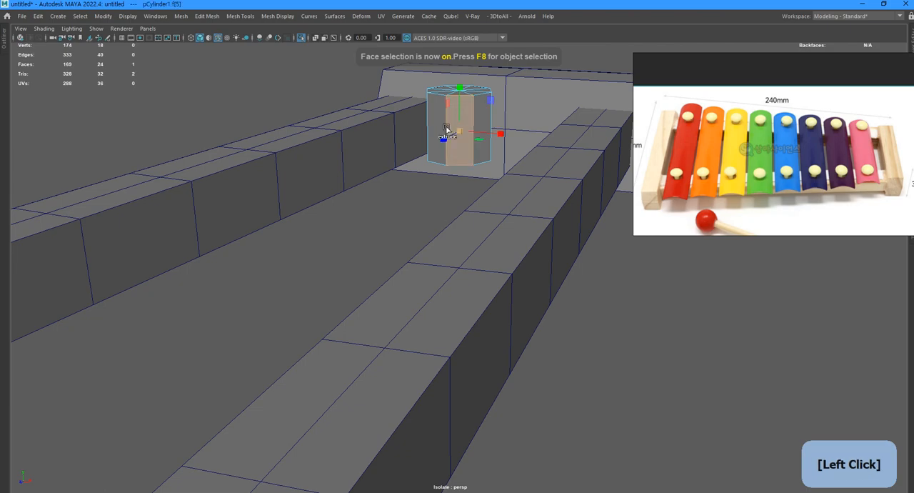
pyautogui.keyDown('alt'); pyautogui.moveTo(445, 135); pyautogui.dragTo(416, 197, button='middle'); pyautogui.keyUp('alt')
pyautogui.keyDown('alt'); pyautogui.moveTo(416, 197); pyautogui.dragTo(377, 265); pyautogui.keyUp('alt')
pyautogui.keyDown('shift'); pyautogui.moveTo(358, 169); pyautogui.dragTo(493, 303); pyautogui.keyUp('shift')
pyautogui.keyDown('alt'); pyautogui.moveTo(471, 271); pyautogui.dragTo(422, 385); pyautogui.keyUp('alt')
pyautogui.scroll(3, 427, 330)
pyautogui.press('Delete')
# Extrude the cylinder's bottom edge loop outward twice, making a narrow rim and a wider flange around it.
pyautogui.press('F10')
pyautogui.doubleClick(396, 371)
pyautogui.hotkey('alt', 'w')
pyautogui.press('r')
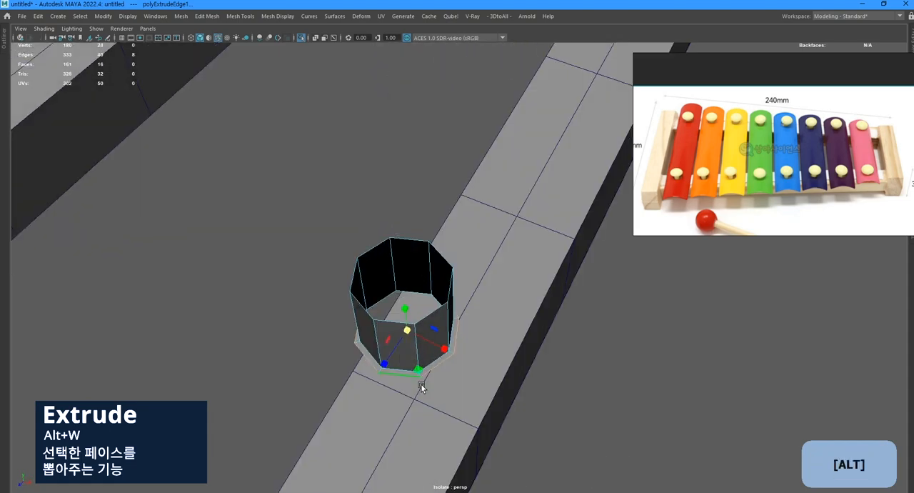
pyautogui.hotkey('alt', 'w')
pyautogui.press('r')
pyautogui.moveTo(408, 328); pyautogui.dragTo(339, 193)
# Delete the cylinder's upright wall faces, keeping only the flat rings around the hole.
pyautogui.hotkey('alt', '3')
pyautogui.moveTo(316, 171); pyautogui.dragTo(464, 227)
pyautogui.press('BackSpace')
pyautogui.press('F8')
pyautogui.keyDown('alt'); pyautogui.moveTo(459, 259); pyautogui.dragTo(331, 321); pyautogui.keyUp('alt')
# Scale the outer ring's vertices flat on the two opposite sides facing along the rail, making both sides straight.
pyautogui.press('F9')
pyautogui.click(304, 162)
pyautogui.keyDown('shift'); pyautogui.click(297, 325); pyautogui.keyUp('shift')
pyautogui.keyDown('shift'); pyautogui.click(271, 244); pyautogui.keyUp('shift')
pyautogui.moveTo(241, 240); pyautogui.dragTo(285, 243)
pyautogui.click(470, 171)
pyautogui.keyDown('shift'); pyautogui.click(500, 256); pyautogui.keyUp('shift')
pyautogui.keyDown('shift'); pyautogui.click(461, 334); pyautogui.keyUp('shift')
pyautogui.moveTo(440, 251); pyautogui.dragTo(483, 254)
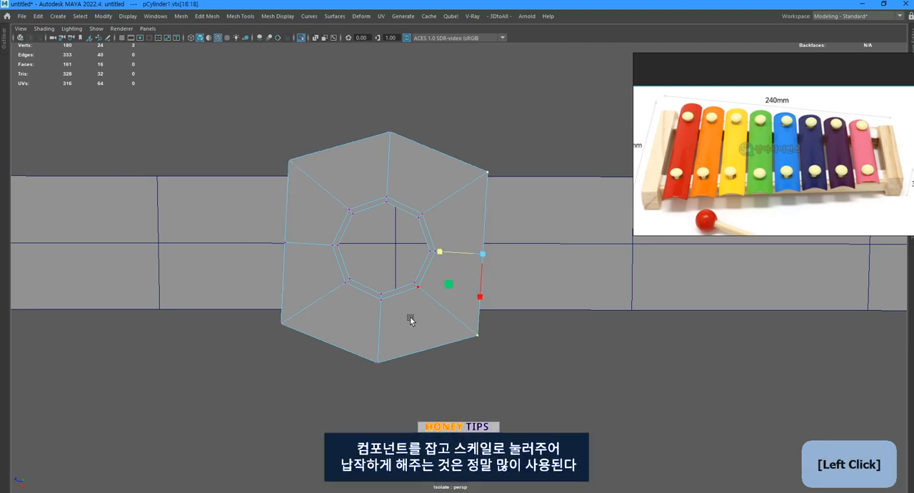
# Straighten the outer ring's remaining two sides by scaling their vertices flat, giving the plate a rectangular outline.
pyautogui.moveTo(376, 387); pyautogui.dragTo(472, 333)
pyautogui.click(390, 132)
pyautogui.moveTo(388, 165); pyautogui.dragTo(490, 176)
# Enable Object Z symmetry and cut edges from the hole's diagonal vertices straight out to all four sides of the plate.
pyautogui.hotkey('alt', 'x')
pyautogui.keyDown('alt'); pyautogui.moveTo(490, 176); pyautogui.dragTo(526, 205, button='right'); pyautogui.keyUp('alt')
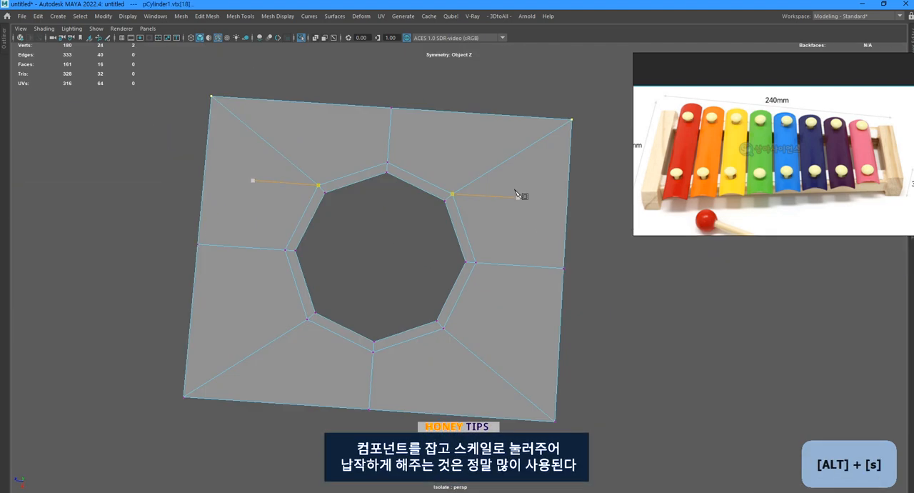
pyautogui.click(572, 119)
pyautogui.click(452, 194)
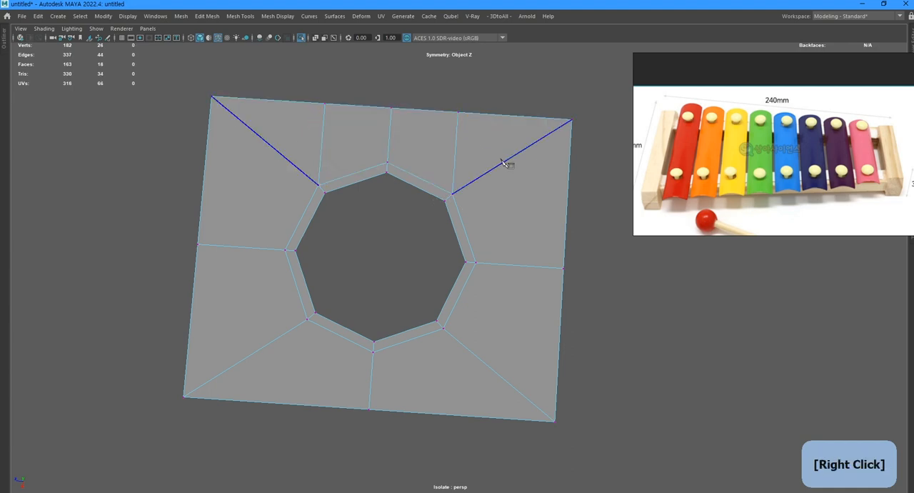
pyautogui.press('3')
pyautogui.press('1')
pyautogui.keyDown('ctrl'); pyautogui.keyDown('shift'); pyautogui.click(569, 201); pyautogui.keyUp('shift'); pyautogui.keyUp('ctrl')
pyautogui.keyDown('ctrl'); pyautogui.keyDown('shift'); pyautogui.click(560, 337); pyautogui.keyUp('shift'); pyautogui.keyUp('ctrl')
pyautogui.rightClick(441, 342)
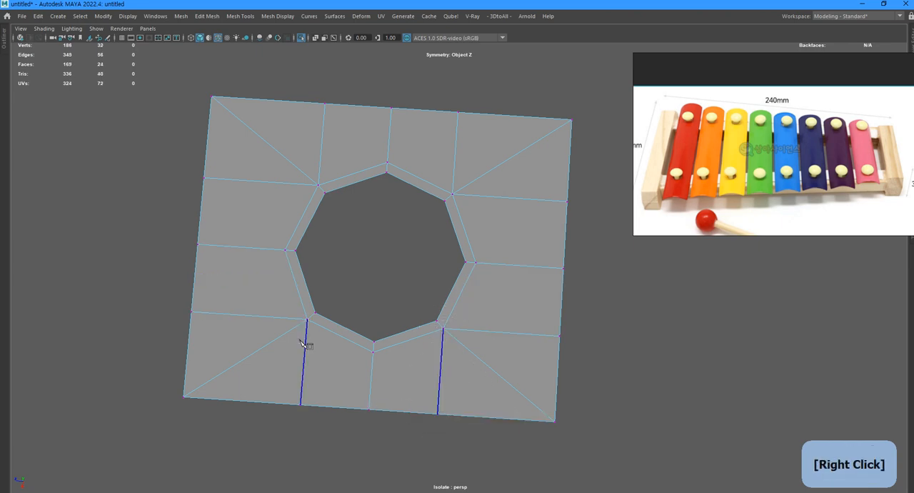
# Delete the diagonal edges running from the hole to the four corners of the plate.
pyautogui.press('q')
pyautogui.click(526, 155)
pyautogui.keyDown('shift'); pyautogui.click(497, 377); pyautogui.keyUp('shift')
pyautogui.hotkey('ctrl', 'Delete')
# Extrude the plate's two side edges outward along the rail, and extrude its inner edge across to beyond the frame's centre.
pyautogui.keyDown('alt'); pyautogui.moveTo(496, 388); pyautogui.dragTo(508, 339); pyautogui.keyUp('alt')
pyautogui.moveTo(517, 407); pyautogui.dragTo(572, 136)
pyautogui.moveTo(497, 269); pyautogui.dragTo(462, 275)
pyautogui.press('s')
pyautogui.press('w')
pyautogui.press('F8')
pyautogui.moveTo(462, 275)
pyautogui.keyDown('alt'); pyautogui.mouseDown(button='right')
pyautogui.moveTo(484, 279)
pyautogui.moveTo(451, 280)
pyautogui.mouseUp(button='right'); pyautogui.keyUp('alt')
pyautogui.keyDown('alt'); pyautogui.moveTo(452, 279); pyautogui.dragTo(437, 280); pyautogui.keyUp('alt')
pyautogui.press('2')
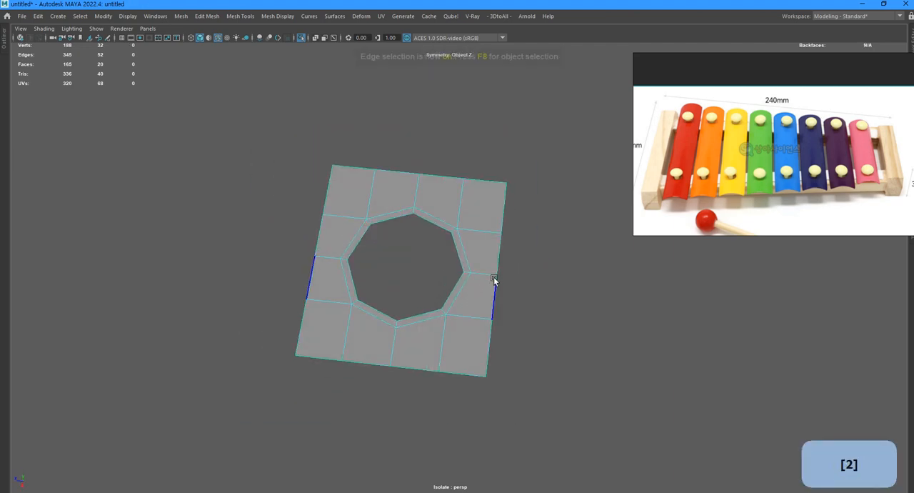
pyautogui.keyDown('shift'); pyautogui.moveTo(485, 357); pyautogui.dragTo(465, 271, button='right'); pyautogui.keyUp('shift')
pyautogui.moveTo(465, 271); pyautogui.dragTo(516, 288)
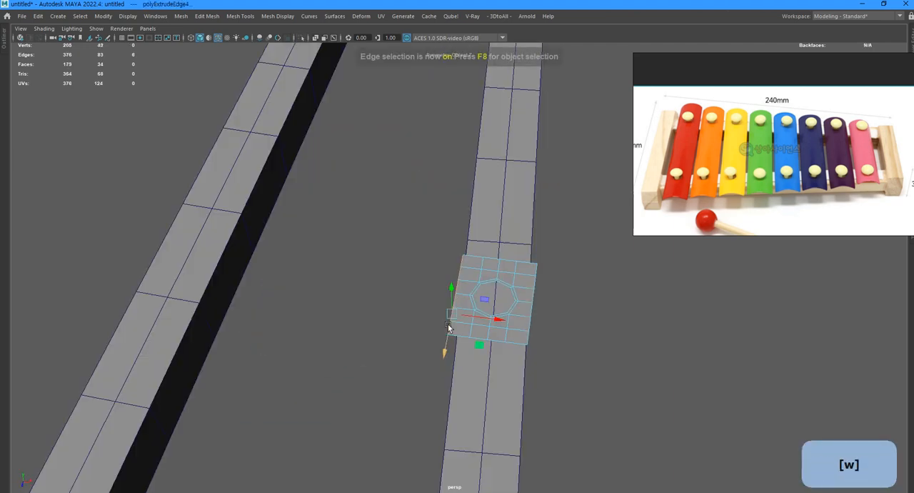
pyautogui.moveTo(451, 327); pyautogui.dragTo(236, 289)
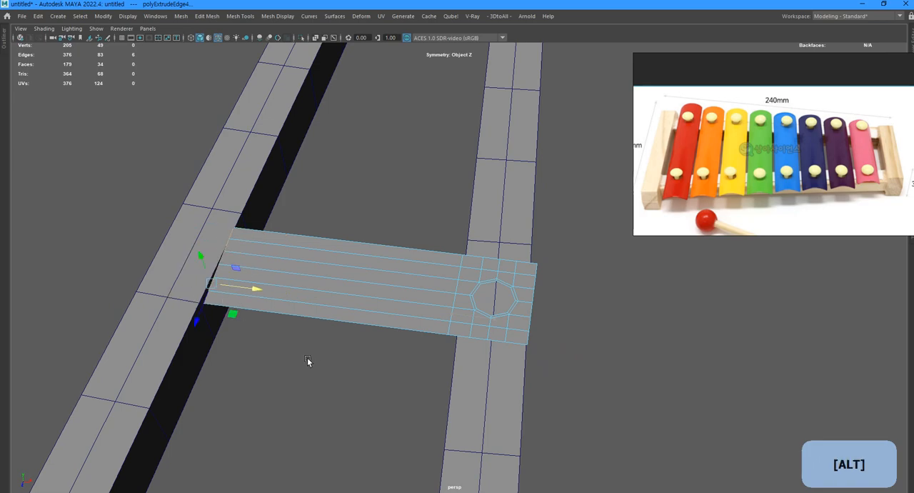
# Mirror the plate across the world X axis in the negative direction, cutting geometry, combining with the original and merging border vertices.
pyautogui.keyDown('alt'); pyautogui.moveTo(310, 363); pyautogui.dragTo(335, 316, button='right'); pyautogui.keyUp('alt')
pyautogui.press('F8')
pyautogui.keyDown('alt'); pyautogui.moveTo(417, 296); pyautogui.dragTo(412, 251); pyautogui.keyUp('alt')
pyautogui.keyDown('shift'); pyautogui.moveTo(413, 250); pyautogui.dragTo(413, 275, button='right'); pyautogui.keyUp('shift')
pyautogui.keyDown('shift'); pyautogui.moveTo(457, 365); pyautogui.dragTo(459, 361, button='right'); pyautogui.keyUp('shift')
pyautogui.keyDown('alt'); pyautogui.moveTo(407, 322); pyautogui.dragTo(470, 362); pyautogui.keyUp('alt')
pyautogui.click(213, 204)
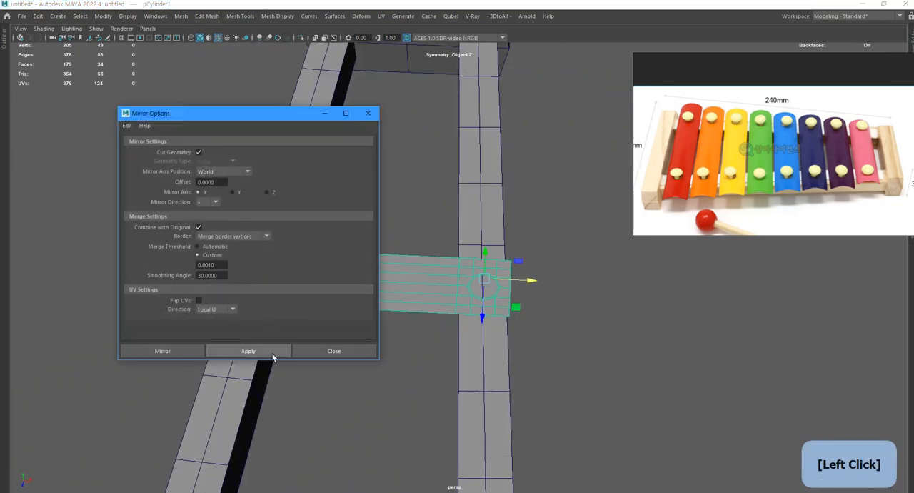
pyautogui.click(272, 353)
pyautogui.click(331, 350)
pyautogui.press('1')
pyautogui.keyDown('alt'); pyautogui.moveTo(359, 346); pyautogui.dragTo(312, 331); pyautogui.keyUp('alt')
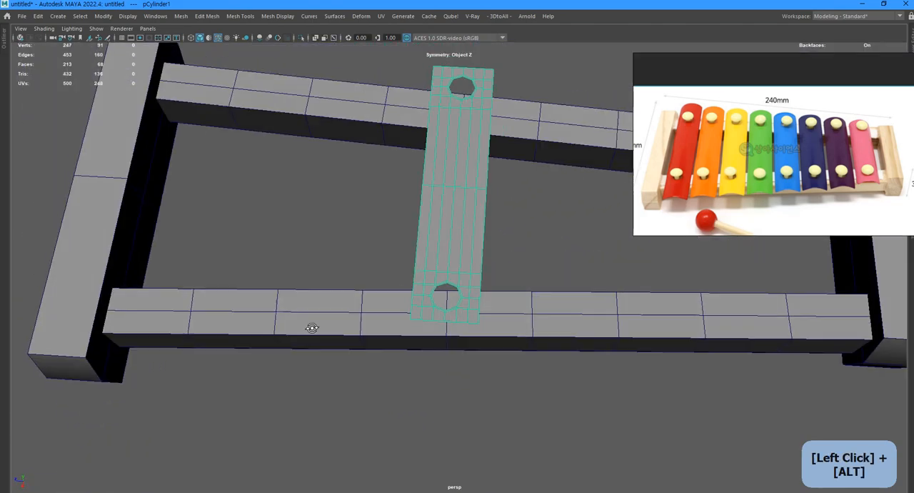
# Duplicate the mirrored bar and place the copy next to it along the rails.
pyautogui.scroll(6, 467, 357)
pyautogui.press('3')
pyautogui.keyDown('alt'); pyautogui.moveTo(467, 357); pyautogui.dragTo(524, 340); pyautogui.keyUp('alt')
pyautogui.press('1')
pyautogui.press('BackSpace')
pyautogui.click(521, 316)
pyautogui.hotkey('ctrl', 'd')
pyautogui.press('w')
pyautogui.moveTo(477, 361); pyautogui.dragTo(427, 374)
pyautogui.press('BackSpace')
pyautogui.click(503, 246)
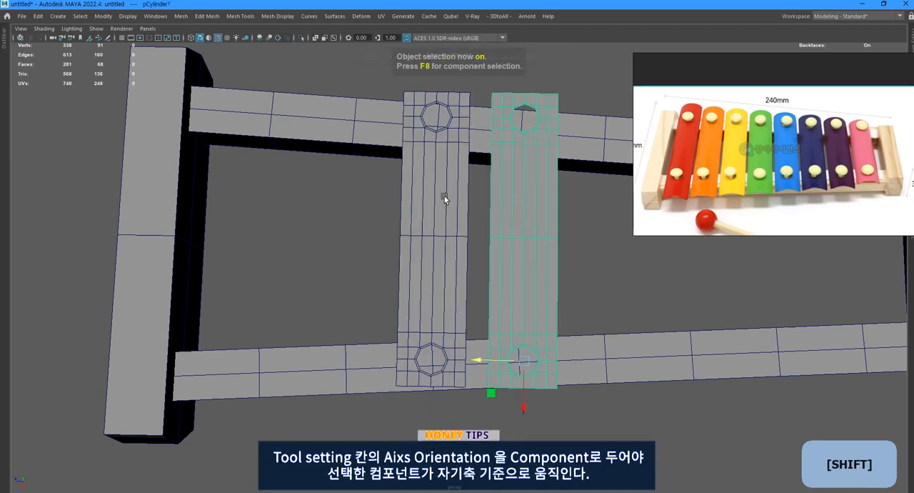
# Move the long side edges of both bars outward until only a narrow gap separates them.
pyautogui.keyDown('shift'); pyautogui.click(445, 198); pyautogui.keyUp('shift')
pyautogui.press('2')
pyautogui.click(491, 101)
pyautogui.keyDown('shift'); pyautogui.doubleClick(489, 383); pyautogui.keyUp('shift')
pyautogui.keyDown('shift'); pyautogui.click(467, 380); pyautogui.keyUp('shift')
pyautogui.moveTo(464, 237); pyautogui.dragTo(477, 244)
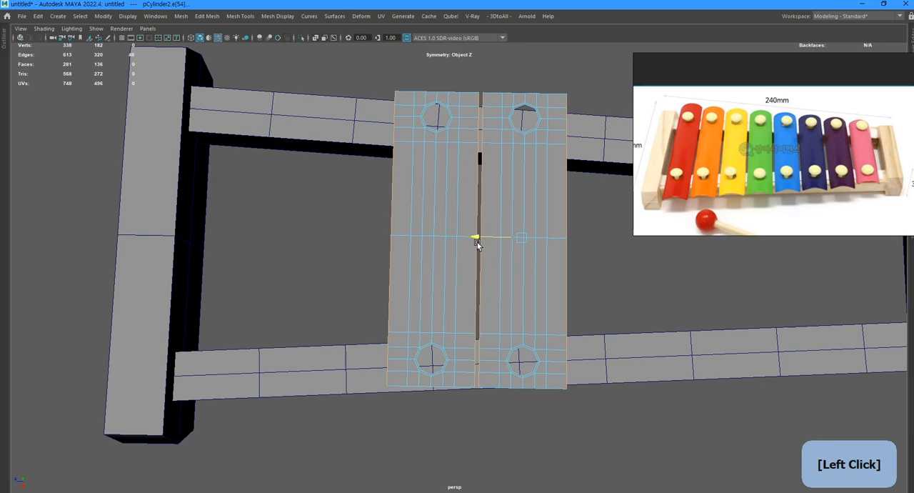
# Delete the duplicate bar, keeping only the widened original.
pyautogui.keyDown('alt'); pyautogui.moveTo(499, 277); pyautogui.dragTo(547, 320); pyautogui.keyUp('alt')
pyautogui.press('F8')
pyautogui.click(424, 291)
pyautogui.press('Delete')
pyautogui.click(518, 294)
pyautogui.keyDown('alt'); pyautogui.moveTo(518, 294); pyautogui.dragTo(470, 333); pyautogui.keyUp('alt')
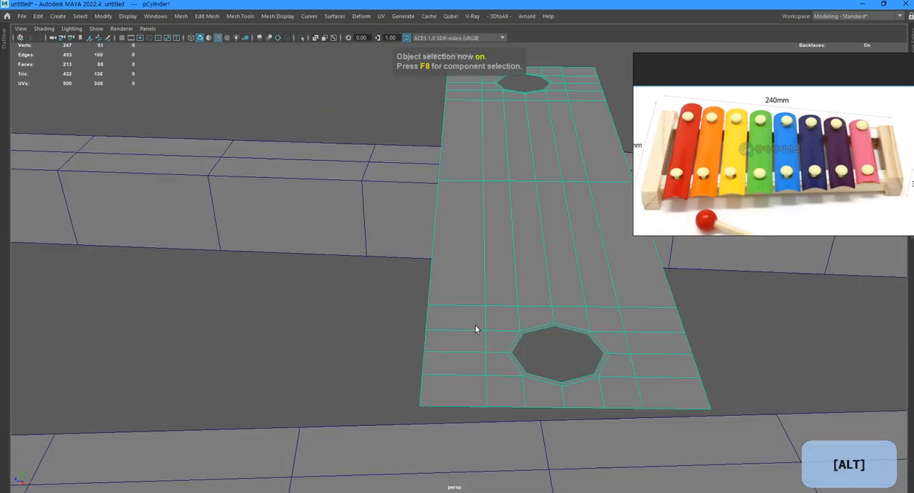
# Delete the lengthwise edge loops flanking the holes and insert two evenly spaced edge loops into each side of the bar.
pyautogui.press('F10')
pyautogui.click(484, 287)
pyautogui.hotkey('alt', 'q')
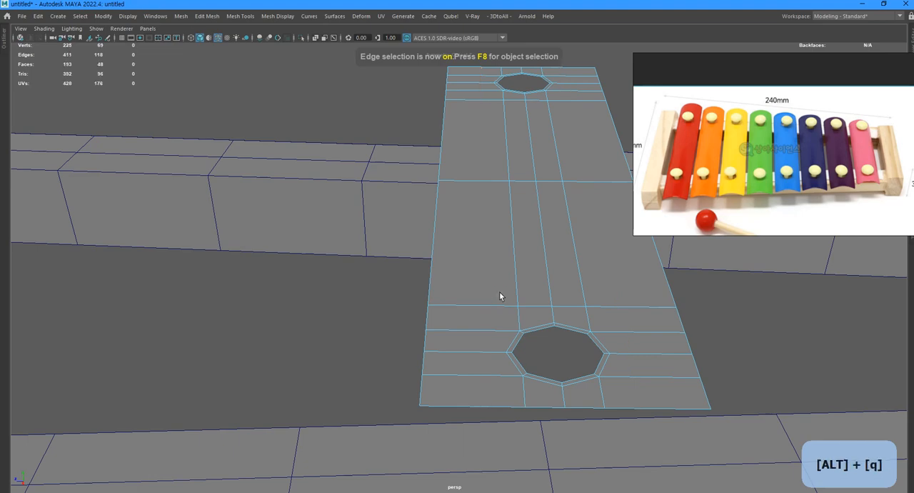
pyautogui.keyDown('alt'); pyautogui.moveTo(572, 295); pyautogui.dragTo(592, 299); pyautogui.keyUp('alt')
pyautogui.keyDown('ctrl'); pyautogui.keyDown('shift'); pyautogui.moveTo(483, 304); pyautogui.dragTo(430, 300, button='right'); pyautogui.keyUp('shift'); pyautogui.keyUp('ctrl')
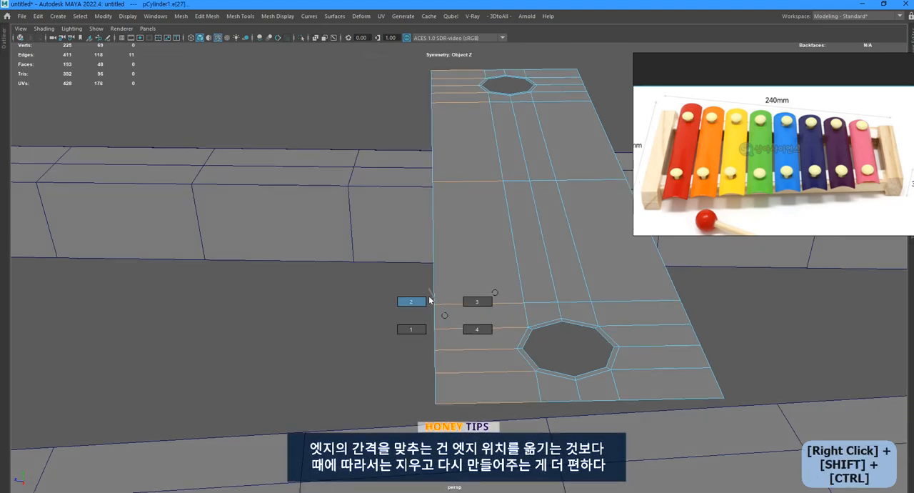
pyautogui.press('F8')
pyautogui.scroll(-3, 608, 338)
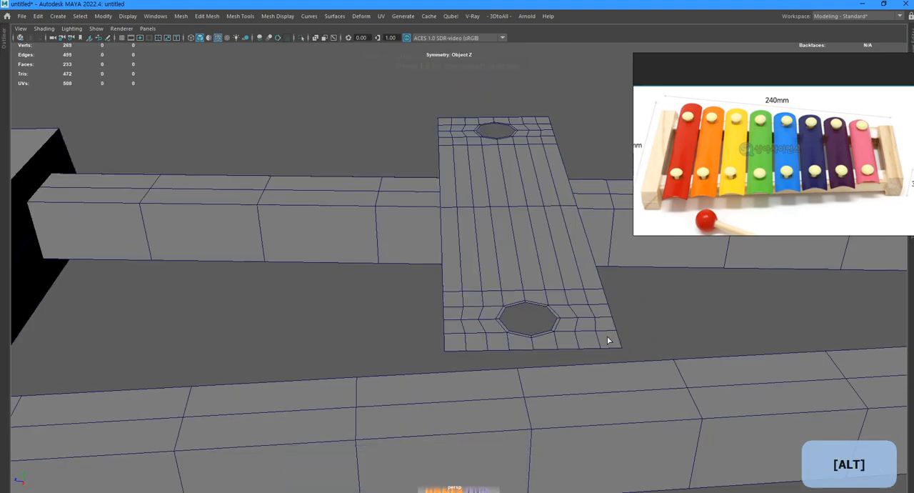
# Cut straight edges on one side of the hole and delete the kinked edge segments there.
pyautogui.keyDown('alt'); pyautogui.moveTo(608, 339); pyautogui.dragTo(555, 347); pyautogui.keyUp('alt')
pyautogui.click(297, 261)
pyautogui.click(334, 348)
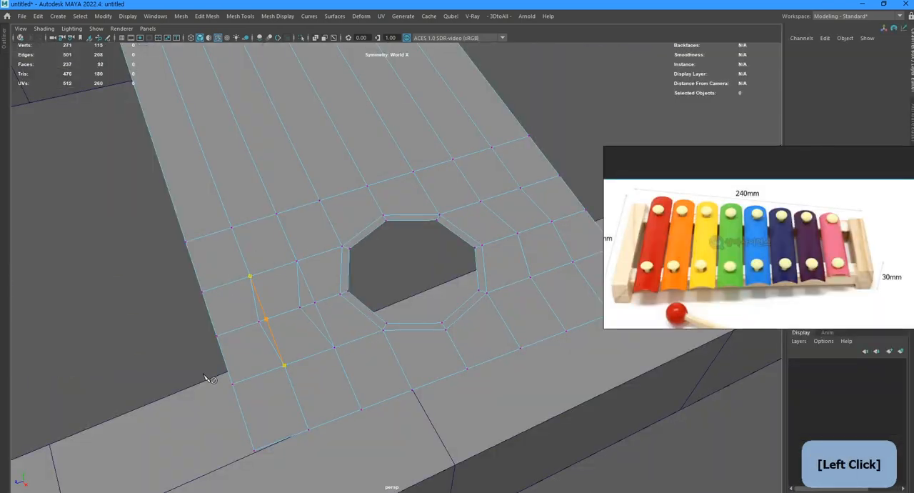
pyautogui.rightClick(204, 375)
pyautogui.press('F10')
pyautogui.keyDown('shift'); pyautogui.click(299, 286); pyautogui.keyUp('shift')
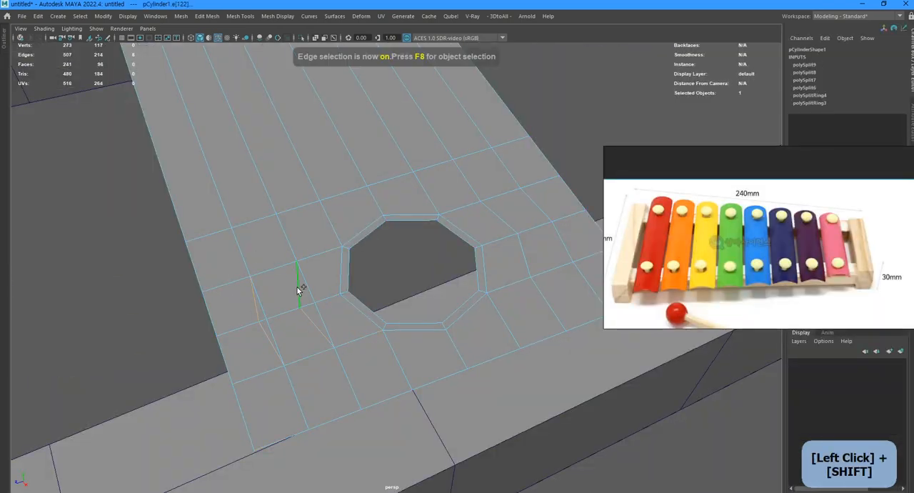
pyautogui.hotkey('ctrl', 'Delete')
# Straighten the edge flow on the hole's opposite side by cutting new edges and deleting the bent ones.
pyautogui.keyDown('alt'); pyautogui.moveTo(493, 289); pyautogui.dragTo(397, 283); pyautogui.keyUp('alt')
pyautogui.click(393, 263)
pyautogui.click(401, 368)
pyautogui.rightClick(400, 367)
pyautogui.press('F10')
pyautogui.keyDown('shift'); pyautogui.click(450, 322); pyautogui.keyUp('shift')
pyautogui.hotkey('ctrl', 'Delete')
pyautogui.press('F8')
# Arch the bar across its width with a Bend deformer, its handle rotated -90 on X and Z and scaled to 1.237.
pyautogui.scroll(-4, 447, 306)
pyautogui.keyDown('alt'); pyautogui.moveTo(447, 306); pyautogui.dragTo(379, 314); pyautogui.keyUp('alt')
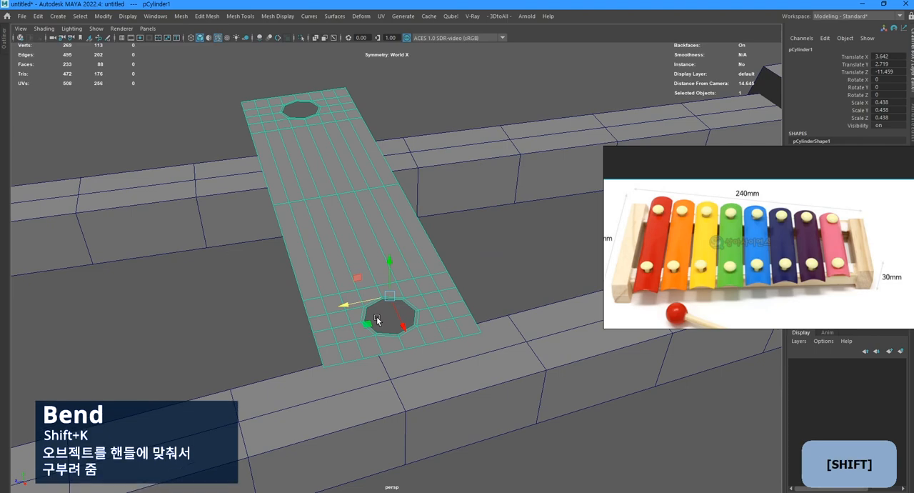
pyautogui.hotkey('shift', 'k')
pyautogui.press('t')
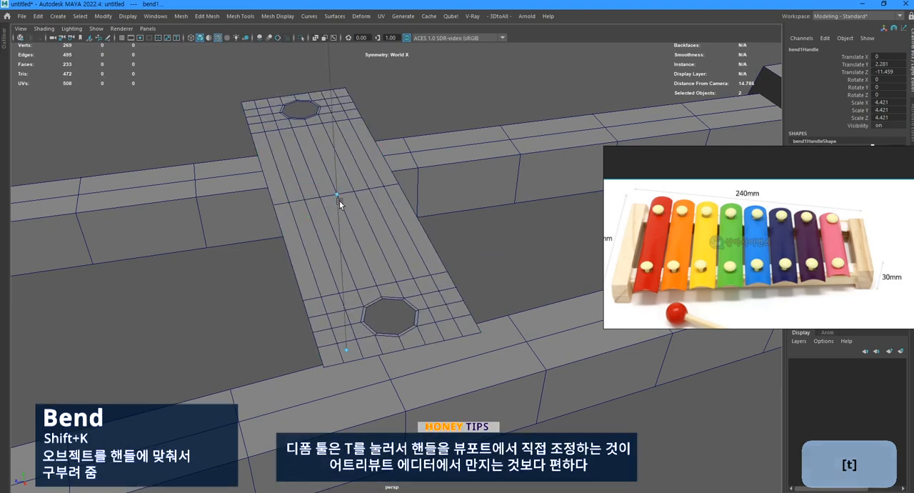
pyautogui.click(382, 213)
pyautogui.moveTo(453, 220); pyautogui.dragTo(347, 272)
pyautogui.press('e')
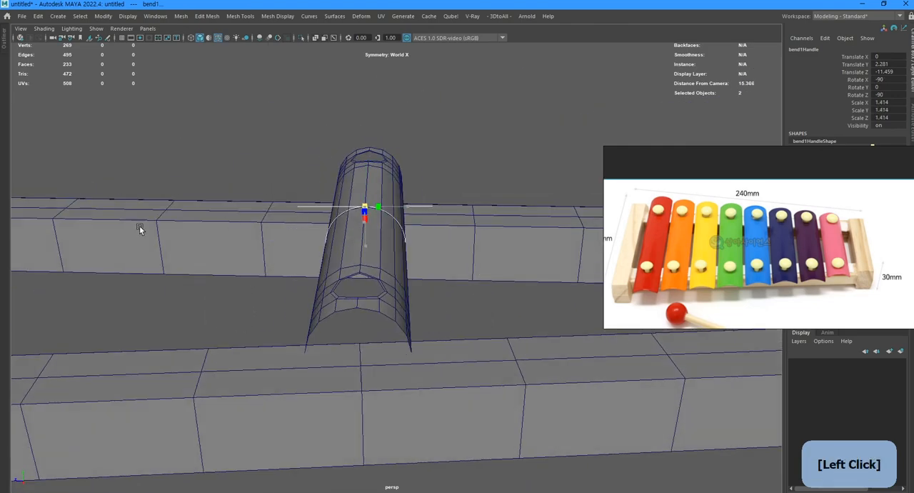
pyautogui.keyDown('alt'); pyautogui.moveTo(141, 227); pyautogui.dragTo(381, 253); pyautogui.keyUp('alt')
pyautogui.click(357, 220)
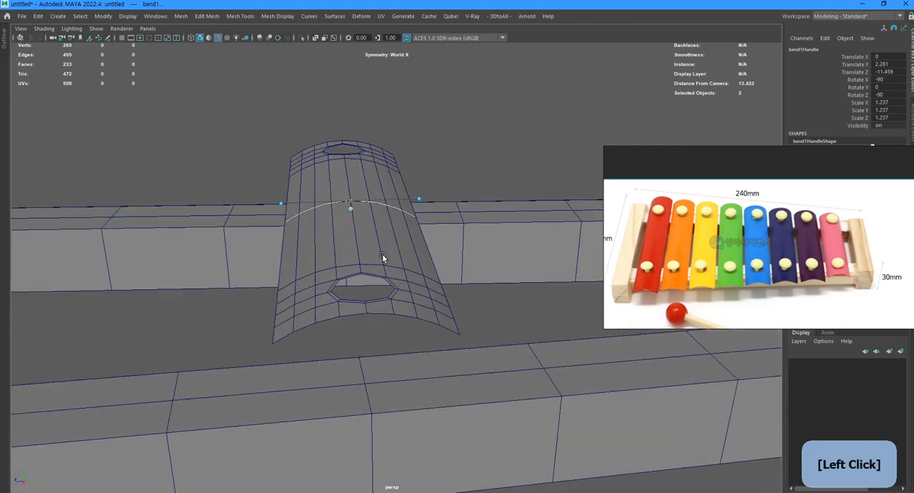
# Fine-tune the bend's curvature and delete the bar's construction history.
pyautogui.keyDown('alt'); pyautogui.moveTo(381, 254); pyautogui.dragTo(351, 261, button='right'); pyautogui.keyUp('alt')
pyautogui.moveTo(336, 207); pyautogui.dragTo(343, 198)
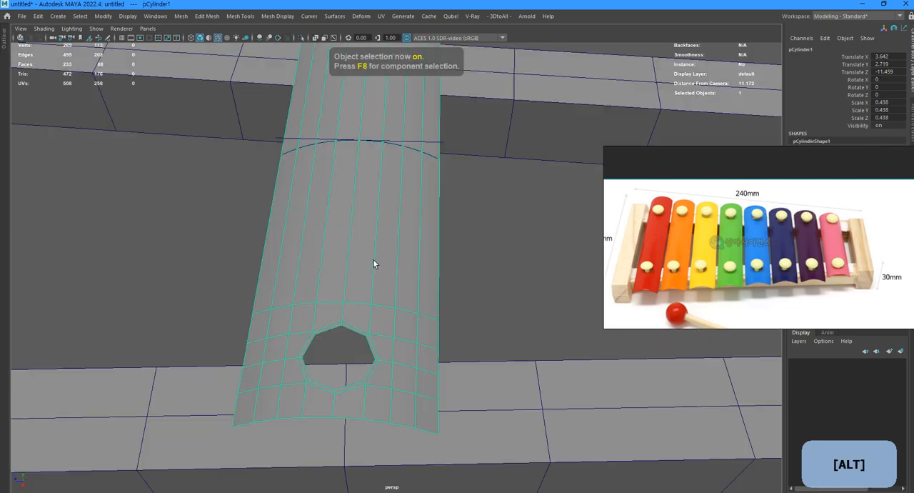
pyautogui.hotkey('alt', 'd')
pyautogui.keyDown('alt'); pyautogui.moveTo(373, 264); pyautogui.dragTo(293, 320); pyautogui.keyUp('alt')
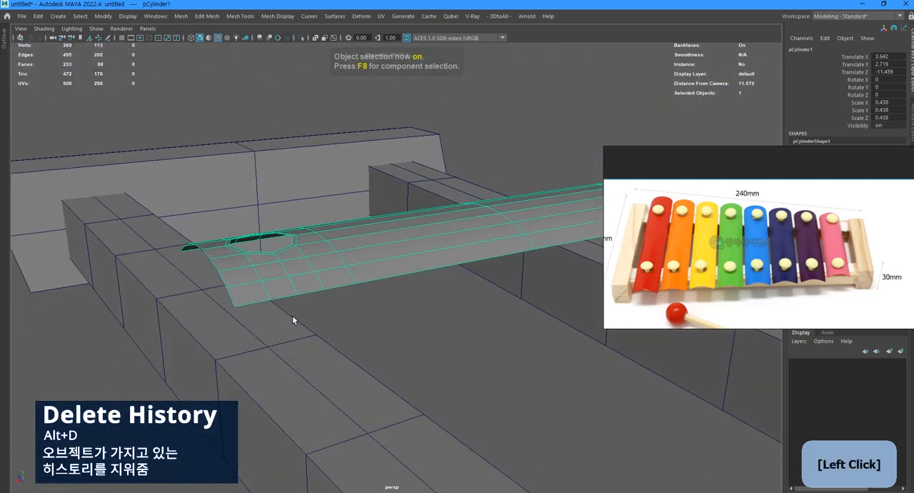
# Position the bar at the narrow end of the frame in the top view and shift its end vertices so the holes follow the rails.
pyautogui.press('v')
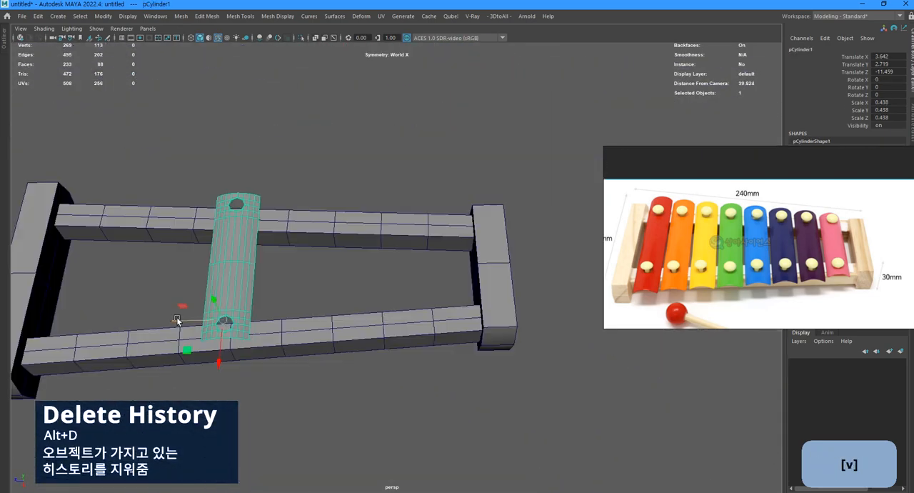
pyautogui.moveTo(179, 317); pyautogui.dragTo(432, 325)
pyautogui.press('space')
pyautogui.press('space')
pyautogui.press('f')
pyautogui.keyDown('alt'); pyautogui.moveTo(460, 255); pyautogui.dragTo(412, 252, button='middle'); pyautogui.keyUp('alt')
pyautogui.press('F9')
pyautogui.moveTo(445, 190); pyautogui.dragTo(627, 402)
pyautogui.press('w')
pyautogui.moveTo(564, 268); pyautogui.dragTo(535, 266)
pyautogui.press('F8')
# Duplicate the first bar to the second position along the rails and move its end vertices outward to centre the holes.
pyautogui.keyDown('alt'); pyautogui.moveTo(518, 306); pyautogui.dragTo(513, 251, button='middle'); pyautogui.keyUp('alt')
pyautogui.hotkey('ctrl', 'd')
pyautogui.press('v')
pyautogui.moveTo(514, 252); pyautogui.dragTo(517, 370)
pyautogui.press('F9')
pyautogui.moveTo(359, 293); pyautogui.dragTo(350, 292)
pyautogui.press('F8')
# Duplicate the second bar to the third position and lengthen it by moving its end vertices outward onto the rails.
pyautogui.hotkey('ctrl', 'd')
pyautogui.moveTo(555, 286); pyautogui.dragTo(556, 368)
pyautogui.press('F9')
pyautogui.hotkey('ctrl', 'z')
pyautogui.moveTo(436, 315); pyautogui.dragTo(451, 314, button='middle')
pyautogui.press('F8')
# Add two more duplicate bars at even spacing toward the wide end and adjust their end vertices to the rails.
pyautogui.hotkey('ctrl', 'd')
pyautogui.moveTo(431, 259); pyautogui.dragTo(433, 331)
pyautogui.press('F9')
pyautogui.press('F8')
pyautogui.hotkey('ctrl', 'd')
pyautogui.moveTo(567, 274); pyautogui.dragTo(567, 360)
pyautogui.press('F9')
pyautogui.press('F8')
# Duplicate the remaining bars to make eight in total, shifting the end vertices so their holes stay centred on the rails.
pyautogui.hotkey('ctrl', 'd')
pyautogui.moveTo(577, 242); pyautogui.dragTo(578, 327)
pyautogui.keyDown('alt'); pyautogui.moveTo(559, 370); pyautogui.dragTo(551, 272, button='middle'); pyautogui.keyUp('alt')
pyautogui.hotkey('ctrl', 'd')
pyautogui.moveTo(575, 226); pyautogui.dragTo(575, 310)
pyautogui.moveTo(336, 310); pyautogui.dragTo(331, 311)
pyautogui.moveTo(264, 350); pyautogui.dragTo(388, 462)
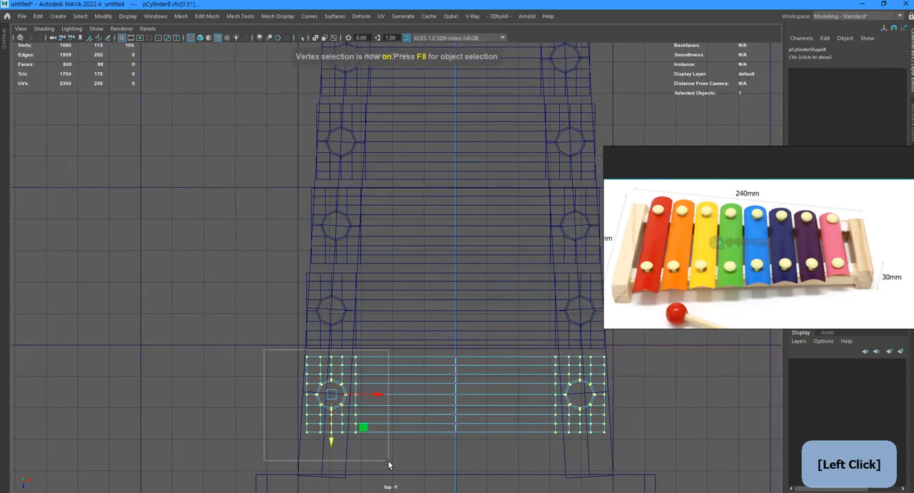
pyautogui.moveTo(331, 395); pyautogui.dragTo(326, 394)
pyautogui.press('F8')
# Select the centre edge loops of all eight bars together and delete them.
pyautogui.scroll(-5, 365, 283)
pyautogui.keyDown('alt'); pyautogui.moveTo(365, 283); pyautogui.dragTo(349, 343, button='middle'); pyautogui.keyUp('alt')
pyautogui.press('2')
pyautogui.moveTo(423, 397)
pyautogui.mouseDown()
pyautogui.moveTo(394, 102)
pyautogui.moveTo(423, 397)
pyautogui.mouseUp()
pyautogui.keyDown('ctrl'); pyautogui.moveTo(437, 432); pyautogui.dragTo(451, 95); pyautogui.keyUp('ctrl')
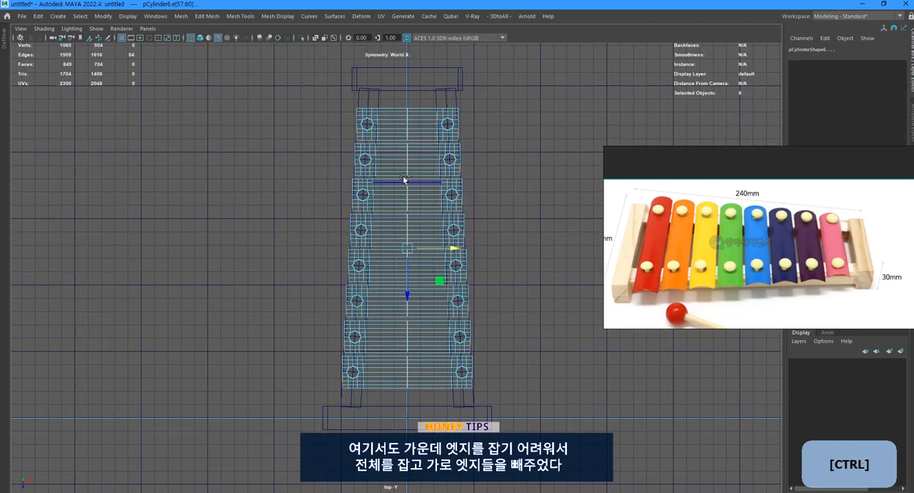
pyautogui.click(523, 121)
pyautogui.press('2')
pyautogui.moveTo(388, 97); pyautogui.dragTo(434, 93)
pyautogui.scroll(3, 433, 220)
pyautogui.keyDown('alt'); pyautogui.moveTo(431, 198); pyautogui.dragTo(431, 253, button='middle'); pyautogui.keyUp('alt')
pyautogui.press('space')
pyautogui.keyDown('alt'); pyautogui.moveTo(493, 230); pyautogui.dragTo(475, 249); pyautogui.keyUp('alt')
pyautogui.press('space')
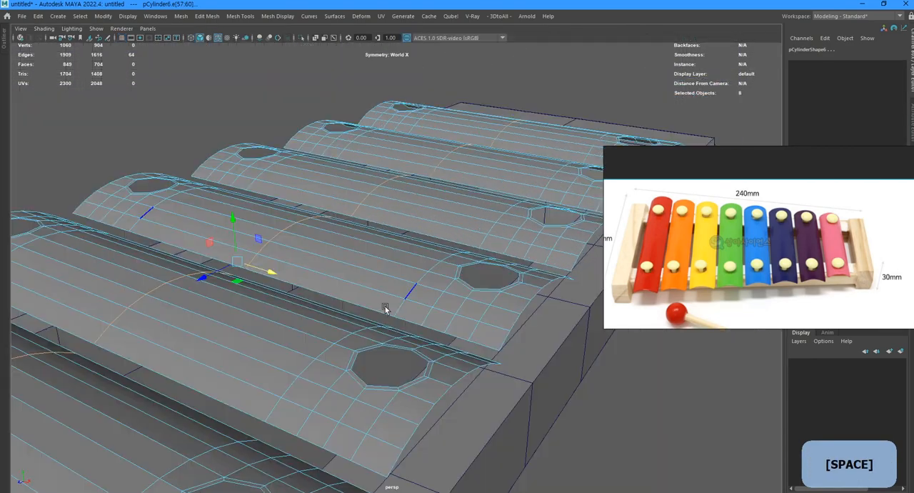
pyautogui.keyDown('alt'); pyautogui.moveTo(383, 308); pyautogui.dragTo(444, 339); pyautogui.keyUp('alt')
pyautogui.scroll(-3, 388, 354)
pyautogui.scroll(-3, 386, 353)
# Insert four evenly spaced edge loops across the middle span of each of the eight bars.
pyautogui.click(414, 369)
pyautogui.keyDown('ctrl'); pyautogui.keyDown('shift'); pyautogui.moveTo(410, 366); pyautogui.dragTo(376, 392, button='right'); pyautogui.keyUp('shift'); pyautogui.keyUp('ctrl')
pyautogui.click(402, 315)
pyautogui.click(411, 275)
pyautogui.click(418, 232)
pyautogui.click(419, 202)
pyautogui.click(420, 173)
pyautogui.click(421, 144)
pyautogui.keyDown('alt'); pyautogui.moveTo(421, 141); pyautogui.dragTo(404, 274); pyautogui.keyUp('alt')
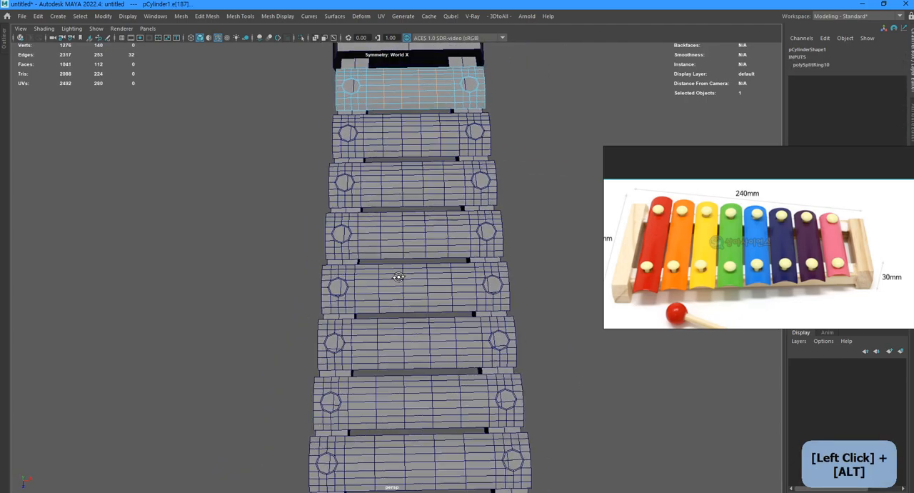
# Extrude all faces of the eight bars slightly to give them thickness.
pyautogui.moveTo(400, 79); pyautogui.dragTo(436, 436)
pyautogui.keyDown('alt'); pyautogui.moveTo(436, 343); pyautogui.dragTo(457, 257); pyautogui.keyUp('alt')
pyautogui.keyDown('alt'); pyautogui.moveTo(443, 264); pyautogui.dragTo(465, 285, button='middle'); pyautogui.keyUp('alt')
pyautogui.keyDown('alt'); pyautogui.moveTo(465, 286); pyautogui.dragTo(412, 290, button='right'); pyautogui.keyUp('alt')
pyautogui.hotkey('alt', 'w')
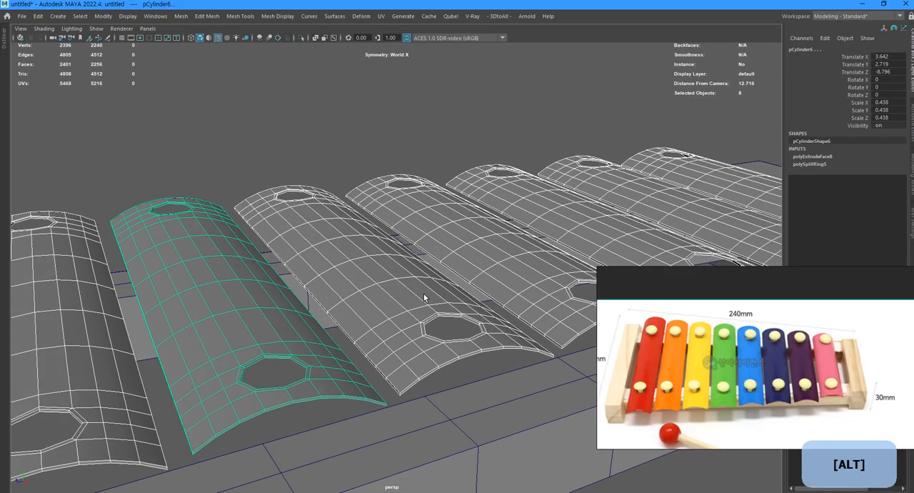
# Combine the eight bars into a single mesh.
pyautogui.hotkey('shift', 'a')
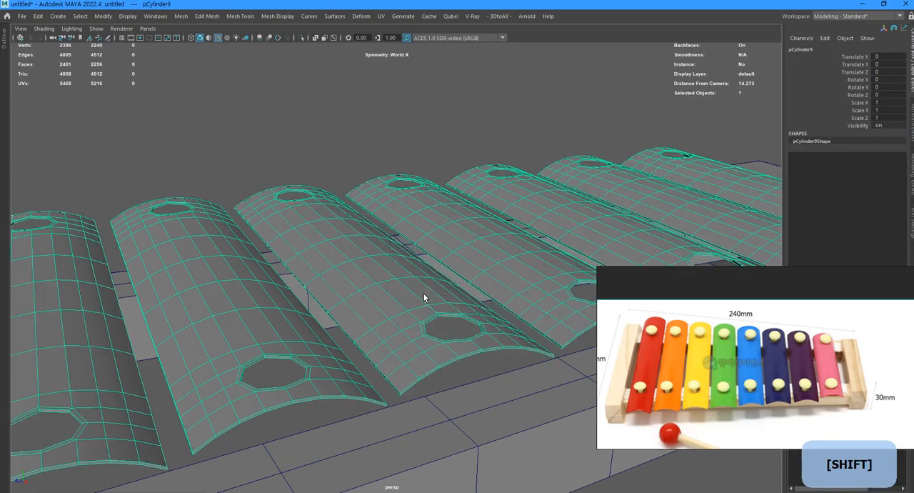
pyautogui.keyDown('alt'); pyautogui.moveTo(424, 298); pyautogui.dragTo(421, 298); pyautogui.keyUp('alt')
pyautogui.keyDown('alt'); pyautogui.moveTo(421, 298); pyautogui.dragTo(426, 293, button='right'); pyautogui.keyUp('alt')
pyautogui.keyDown('alt'); pyautogui.moveTo(426, 292); pyautogui.dragTo(429, 287); pyautogui.keyUp('alt')
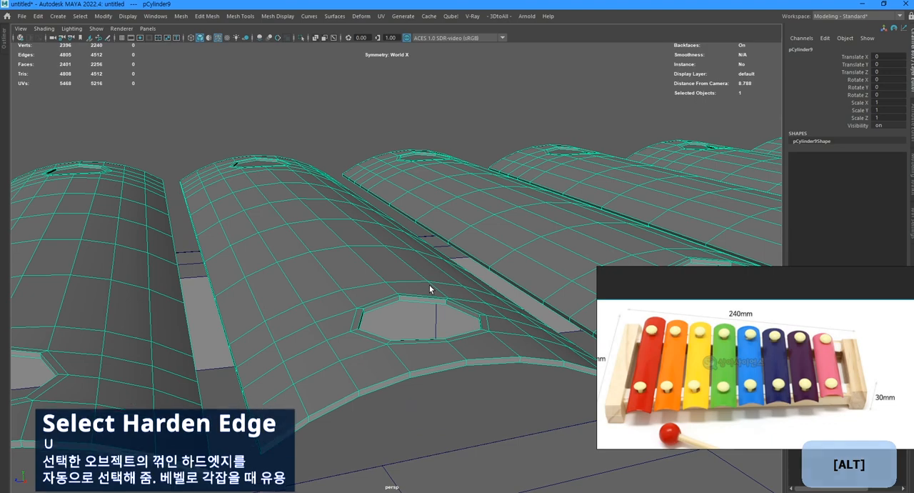
# Bevel the hard edges of all eight bars with a fraction of 0.5 and check their topology in smooth preview.
pyautogui.press('u')
pyautogui.hotkey('shift', 'b')
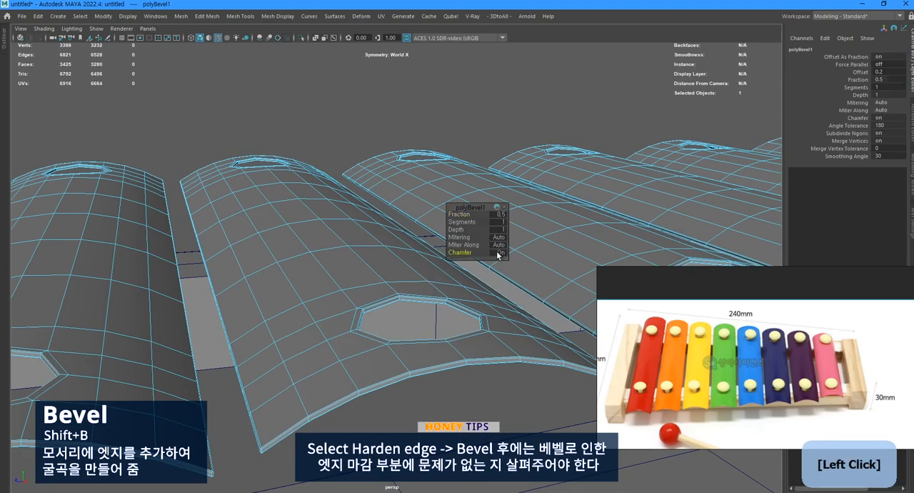
pyautogui.keyDown('alt'); pyautogui.moveTo(483, 277); pyautogui.dragTo(453, 275); pyautogui.keyUp('alt')
pyautogui.keyDown('alt'); pyautogui.moveTo(453, 276); pyautogui.dragTo(404, 316, button='right'); pyautogui.keyUp('alt')
pyautogui.keyDown('alt'); pyautogui.moveTo(404, 316); pyautogui.dragTo(429, 278); pyautogui.keyUp('alt')
pyautogui.keyDown('alt'); pyautogui.moveTo(429, 278); pyautogui.dragTo(445, 294, button='right'); pyautogui.keyUp('alt')
pyautogui.press('3')
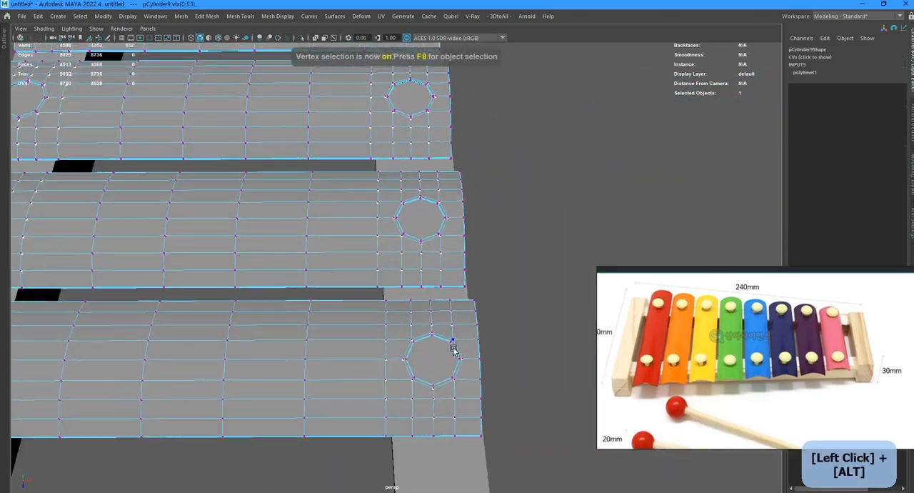
pyautogui.press('3')
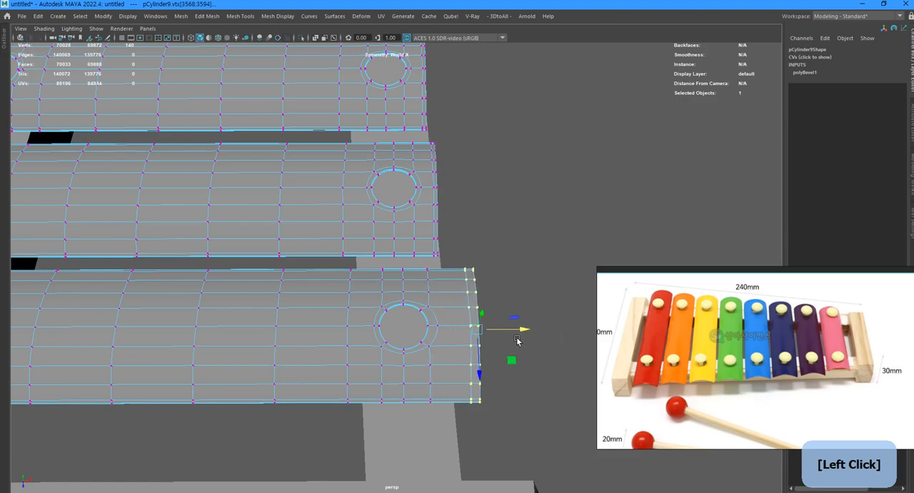
# Adjust the lengths of individual bars by moving their end vertices along X symmetrically, following the stepped ends in the reference photo.
pyautogui.keyDown('alt'); pyautogui.moveTo(455, 201); pyautogui.dragTo(450, 328, button='middle'); pyautogui.keyUp('alt')
pyautogui.keyDown('alt'); pyautogui.moveTo(437, 266); pyautogui.dragTo(447, 314, button='middle'); pyautogui.keyUp('alt')
pyautogui.keyDown('alt'); pyautogui.moveTo(426, 247); pyautogui.dragTo(435, 345, button='middle'); pyautogui.keyUp('alt')
pyautogui.keyDown('alt'); pyautogui.scroll(5, 400, 272); pyautogui.keyUp('alt')
pyautogui.moveTo(377, 269); pyautogui.dragTo(408, 431)
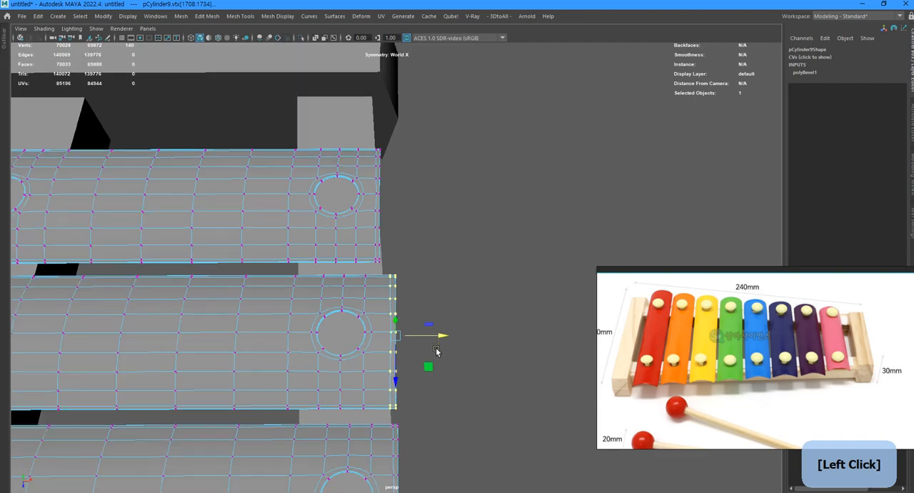
pyautogui.keyDown('alt'); pyautogui.moveTo(439, 350); pyautogui.dragTo(395, 274, button='middle'); pyautogui.keyUp('alt')
pyautogui.moveTo(448, 256); pyautogui.dragTo(456, 257)
pyautogui.scroll(-2, 457, 264)
pyautogui.press('F8')
pyautogui.keyDown('alt'); pyautogui.moveTo(420, 391); pyautogui.dragTo(376, 175, button='middle'); pyautogui.keyUp('alt')
pyautogui.scroll(-4, 376, 175)
pyautogui.scroll(1, 376, 175)
pyautogui.press('1')
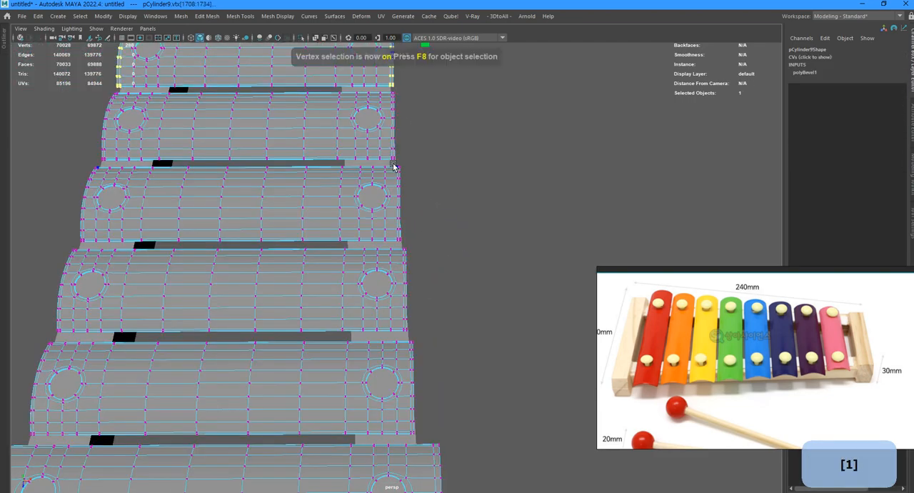
pyautogui.press('F8')
# Lower the combined bars onto the frame rails, to a Translate Y of about -1.112.
pyautogui.scroll(-5, 429, 214)
pyautogui.keyDown('alt'); pyautogui.moveTo(429, 215); pyautogui.dragTo(370, 269); pyautogui.keyUp('alt')
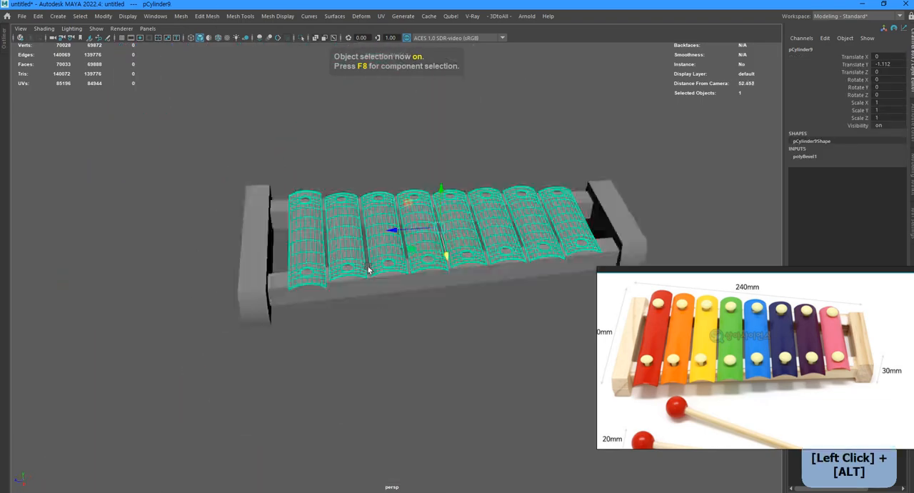
pyautogui.click(342, 350)
pyautogui.keyDown('alt'); pyautogui.moveTo(343, 350); pyautogui.dragTo(330, 359, button='middle'); pyautogui.keyUp('alt')
pyautogui.click(357, 279)
pyautogui.keyDown('alt'); pyautogui.moveTo(357, 285); pyautogui.dragTo(386, 314); pyautogui.keyUp('alt')
pyautogui.keyDown('alt'); pyautogui.moveTo(385, 315); pyautogui.dragTo(291, 386, button='middle'); pyautogui.keyUp('alt')
pyautogui.keyDown('alt'); pyautogui.moveTo(292, 386); pyautogui.dragTo(300, 418); pyautogui.keyUp('alt')
# Create a polygon sphere and move it toward the front ends of the bars.
pyautogui.click(310, 176)
pyautogui.keyDown('shift'); pyautogui.moveTo(310, 176); pyautogui.dragTo(357, 176, button='right'); pyautogui.keyUp('shift')
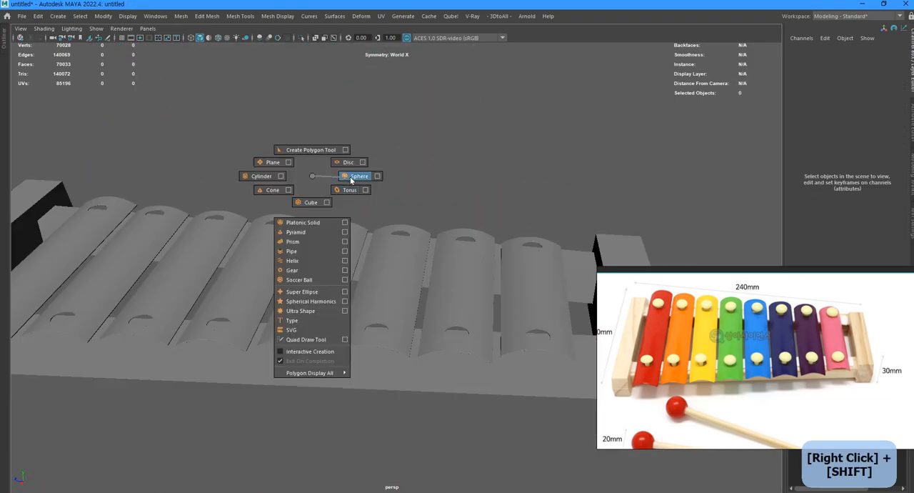
pyautogui.click(324, 302)
pyautogui.press('w')
pyautogui.keyDown('alt'); pyautogui.moveTo(324, 302); pyautogui.dragTo(307, 357); pyautogui.keyUp('alt')
# Centre the sphere on the end hole of the fifth-longest bar, at Translate X 3.488 and Z -14.121.
pyautogui.press('space')
pyautogui.press('space')
pyautogui.scroll(5, 555, 276)
pyautogui.press('w')
pyautogui.moveTo(500, 265); pyautogui.dragTo(625, 265)
pyautogui.press('space')
pyautogui.press('space')
pyautogui.press('f')
# Set the sphere's axis subdivisions to 8, isolate it and delete its lower part to leave a shallow dome.
pyautogui.press('t')
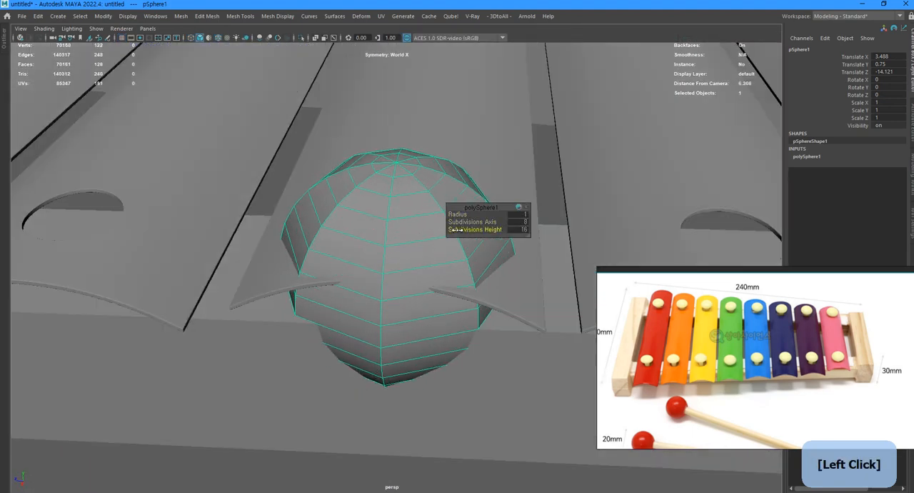
pyautogui.moveTo(415, 229); pyautogui.dragTo(430, 241)
pyautogui.hotkey('alt', 'shift', 'a')
pyautogui.keyDown('alt'); pyautogui.moveTo(421, 335); pyautogui.dragTo(408, 262); pyautogui.keyUp('alt')
pyautogui.moveTo(250, 410); pyautogui.dragTo(546, 300)
pyautogui.press('Delete')
pyautogui.moveTo(396, 217); pyautogui.dragTo(402, 253)
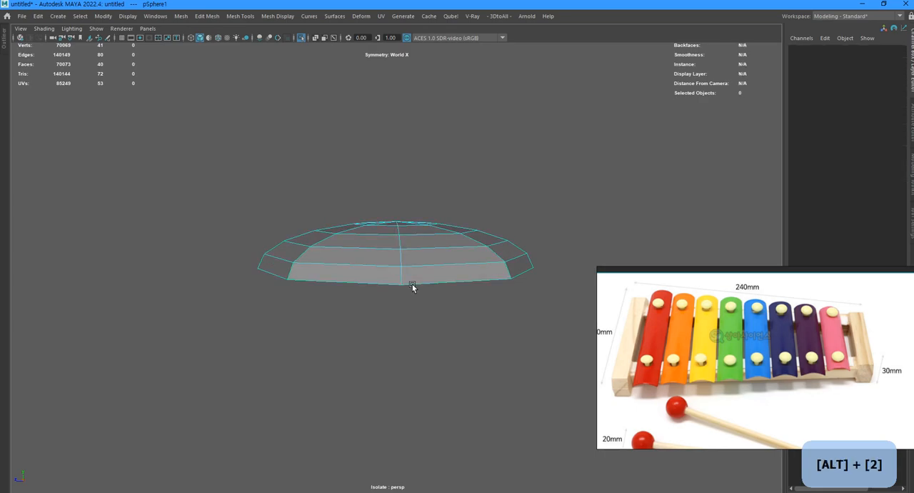
# Extrude the dome's open border edge four times to form the pin's underside and its narrow stem.
pyautogui.doubleClick(391, 280)
pyautogui.hotkey('ctrl', 'e')
pyautogui.keyDown('alt'); pyautogui.moveTo(391, 286); pyautogui.dragTo(374, 292); pyautogui.keyUp('alt')
pyautogui.hotkey('ctrl', 'e')
pyautogui.moveTo(396, 247); pyautogui.dragTo(397, 259)
pyautogui.hotkey('ctrl', 'e')
pyautogui.moveTo(395, 292); pyautogui.dragTo(276, 300)
pyautogui.hotkey('ctrl', 'e')
pyautogui.moveTo(396, 250); pyautogui.dragTo(397, 307)
pyautogui.keyDown('alt'); pyautogui.moveTo(403, 321); pyautogui.dragTo(408, 371); pyautogui.keyUp('alt')
# Scale the pin to 0.562 in X and Z and 0.19 in Y, and adjust its height over the hole.
pyautogui.hotkey('alt', 'shift', 'a')
pyautogui.press('F8')
pyautogui.press('r')
pyautogui.moveTo(392, 172); pyautogui.dragTo(368, 173)
pyautogui.press('w')
pyautogui.moveTo(396, 210); pyautogui.dragTo(396, 227)
# Add two supporting edge splits to the pin, show it smoothed and fine-tune its height above the bar.
pyautogui.keyDown('shift'); pyautogui.doubleClick(373, 292); pyautogui.keyUp('shift')
pyautogui.moveTo(348, 279); pyautogui.dragTo(388, 285)
pyautogui.press('F9')
pyautogui.press('w')
pyautogui.press('F8')
pyautogui.moveTo(397, 193); pyautogui.dragTo(398, 210)
pyautogui.press('3')
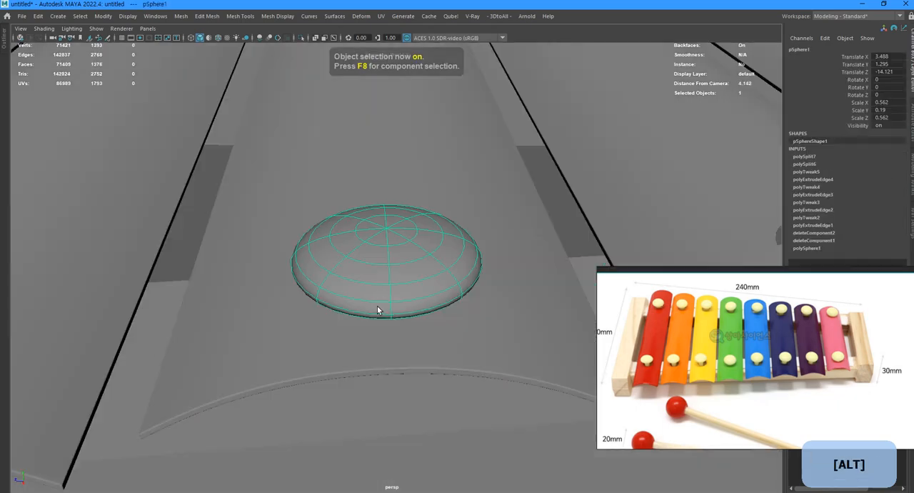
pyautogui.keyDown('alt'); pyautogui.moveTo(377, 316); pyautogui.dragTo(358, 258); pyautogui.keyUp('alt')
pyautogui.scroll(-5, 359, 258)
pyautogui.moveTo(372, 214); pyautogui.dragTo(373, 222)
# Duplicate the pin in the top view and snap the copies onto the same-side holes of the longer bars.
pyautogui.press('space')
pyautogui.press('space')
pyautogui.keyDown('alt'); pyautogui.moveTo(400, 249); pyautogui.dragTo(271, 197, button='middle'); pyautogui.keyUp('alt')
pyautogui.hotkey('ctrl', 'd')
pyautogui.moveTo(485, 244); pyautogui.dragTo(494, 376)
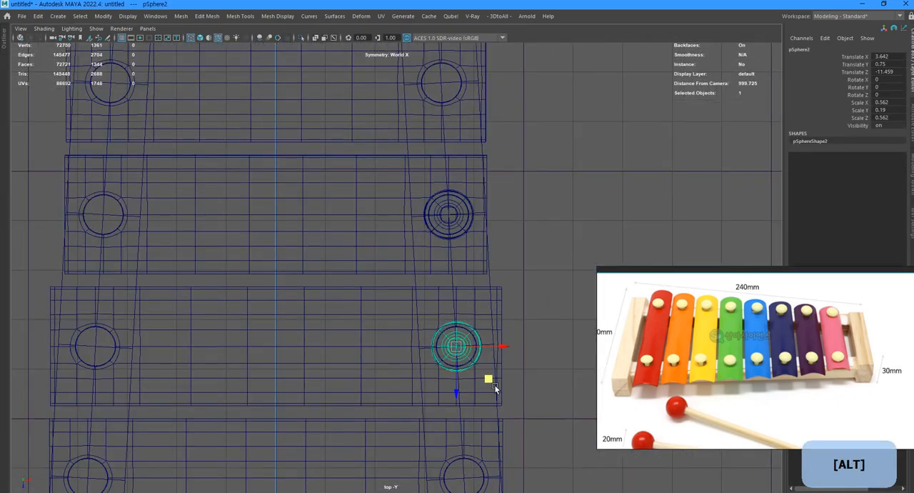
pyautogui.hotkey('ctrl', 'd')
pyautogui.moveTo(452, 214); pyautogui.dragTo(458, 348)
# Duplicate the pin onto the same-side holes of the three shorter bars.
pyautogui.scroll(-3, 456, 373)
pyautogui.hotkey('ctrl', 'd')
pyautogui.moveTo(402, 202); pyautogui.dragTo(400, 148)
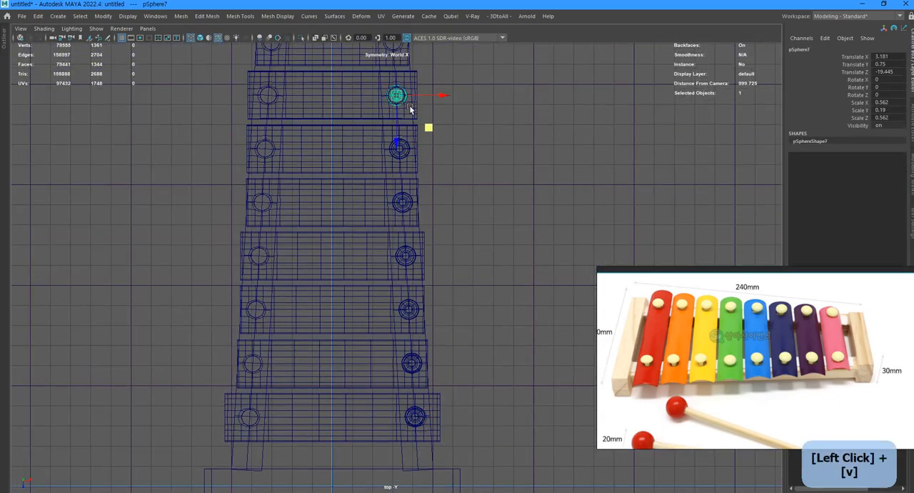
pyautogui.keyDown('alt'); pyautogui.moveTo(411, 109); pyautogui.dragTo(416, 191, button='middle'); pyautogui.keyUp('alt')
pyautogui.hotkey('ctrl', 'd')
pyautogui.moveTo(402, 177); pyautogui.dragTo(399, 124)
pyautogui.press('space')
pyautogui.press('space')
# Select the seven copied pins and raise them together to the height of the original pin.
pyautogui.scroll(-5, 528, 170)
pyautogui.keyDown('alt'); pyautogui.moveTo(529, 170); pyautogui.dragTo(443, 229); pyautogui.keyUp('alt')
pyautogui.moveTo(554, 243); pyautogui.dragTo(115, 272)
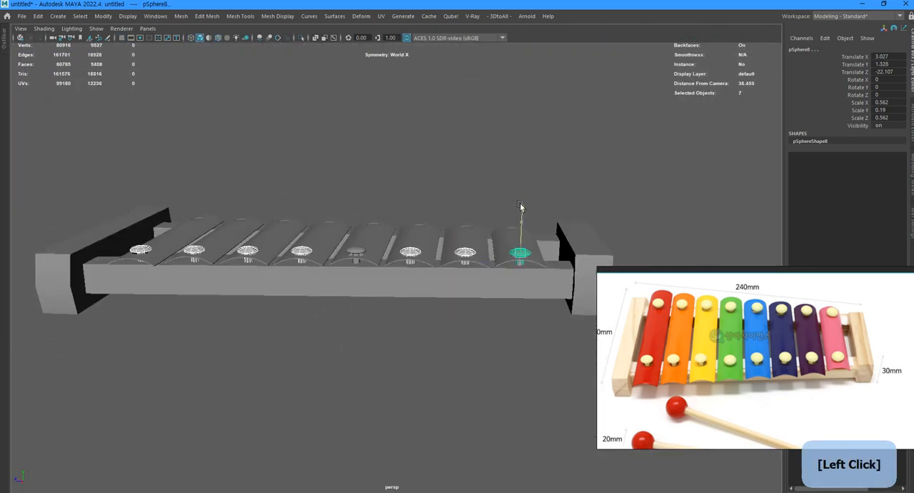
pyautogui.keyDown('alt'); pyautogui.moveTo(521, 207); pyautogui.dragTo(621, 250); pyautogui.keyUp('alt')
pyautogui.keyDown('shift'); pyautogui.click(412, 277); pyautogui.keyUp('shift')
pyautogui.keyDown('alt'); pyautogui.moveTo(428, 291); pyautogui.dragTo(401, 263); pyautogui.keyUp('alt')
# Mirror the row of pins to the holes at the opposite ends of the bars, keeping all sixteen as one mesh.
pyautogui.keyDown('shift'); pyautogui.moveTo(409, 252); pyautogui.dragTo(454, 359, button='right'); pyautogui.keyUp('shift')
pyautogui.click(247, 348)
pyautogui.click(337, 348)
pyautogui.keyDown('alt'); pyautogui.moveTo(337, 348); pyautogui.dragTo(268, 304); pyautogui.keyUp('alt')
pyautogui.keyDown('shift'); pyautogui.moveTo(325, 316); pyautogui.dragTo(357, 407, button='right'); pyautogui.keyUp('shift')
pyautogui.hotkey('alt', 'shift', 'd')
# Select the pin shells of individual bars and adjust their positions so they sit properly on the bars.
pyautogui.keyDown('alt'); pyautogui.moveTo(343, 343); pyautogui.dragTo(314, 385); pyautogui.keyUp('alt')
pyautogui.doubleClick(346, 344)
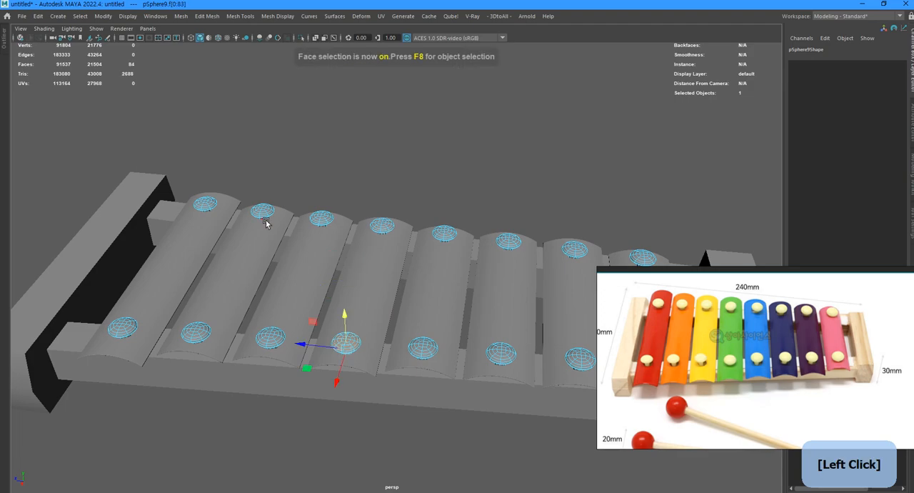
pyautogui.keyDown('shift'); pyautogui.doubleClick(506, 241); pyautogui.keyUp('shift')
pyautogui.keyDown('alt'); pyautogui.moveTo(506, 246); pyautogui.dragTo(476, 250); pyautogui.keyUp('alt')
pyautogui.keyDown('shift'); pyautogui.doubleClick(482, 343); pyautogui.keyUp('shift')
pyautogui.keyDown('alt'); pyautogui.moveTo(400, 325); pyautogui.dragTo(168, 231); pyautogui.keyUp('alt')
pyautogui.scroll(-4, 311, 258)
pyautogui.doubleClick(168, 231)
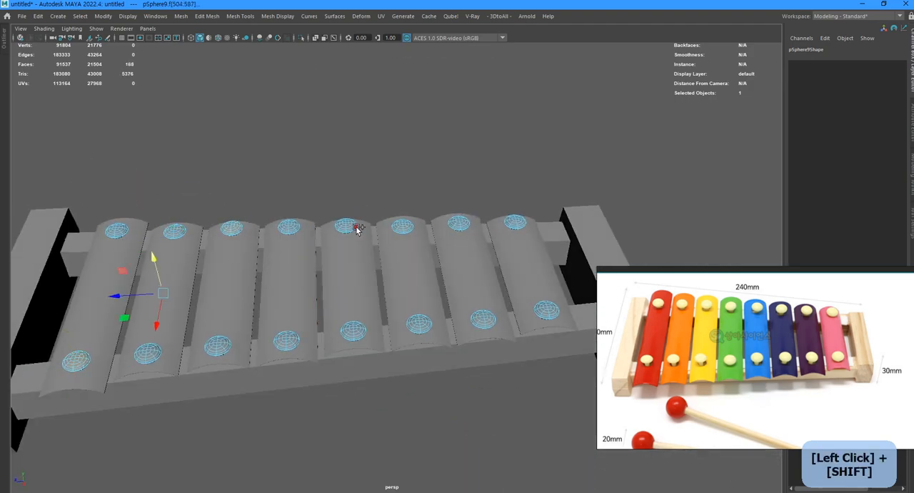
# Isolate the wooden frame and bevel the edges of the two long rails with a fraction of 0.2 and chamfer off.
pyautogui.keyDown('alt'); pyautogui.moveTo(557, 317); pyautogui.dragTo(333, 331); pyautogui.keyUp('alt')
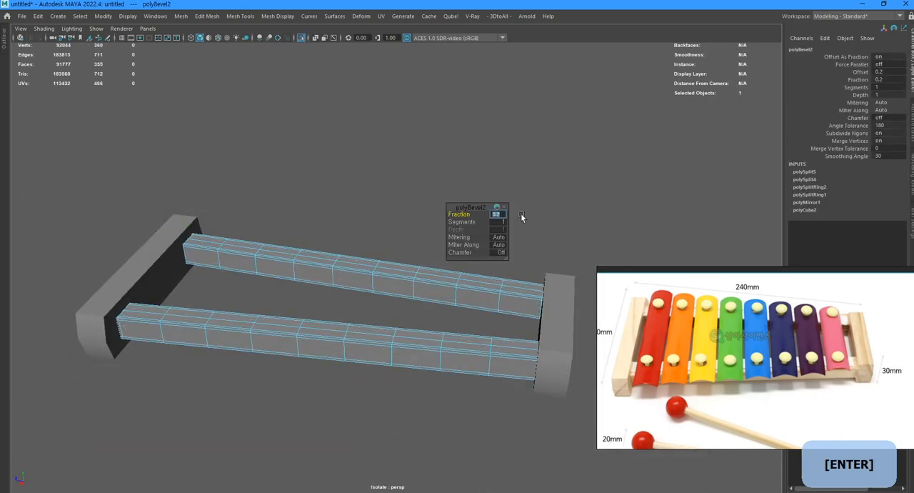
pyautogui.press('F10')
pyautogui.scroll(3, 409, 381)
pyautogui.keyDown('alt'); pyautogui.moveTo(409, 382); pyautogui.dragTo(350, 378); pyautogui.keyUp('alt')
pyautogui.press('F8')
pyautogui.hotkey('ctrl', 'z')
pyautogui.press('F8')
pyautogui.click(350, 379)
pyautogui.click(200, 330)
pyautogui.keyDown('shift'); pyautogui.click(529, 308); pyautogui.keyUp('shift')
pyautogui.keyDown('alt'); pyautogui.moveTo(529, 307); pyautogui.dragTo(443, 381); pyautogui.keyUp('alt')
# Select the outer edges of the two frame end blocks and bevel them narrowly.
pyautogui.press('F10')
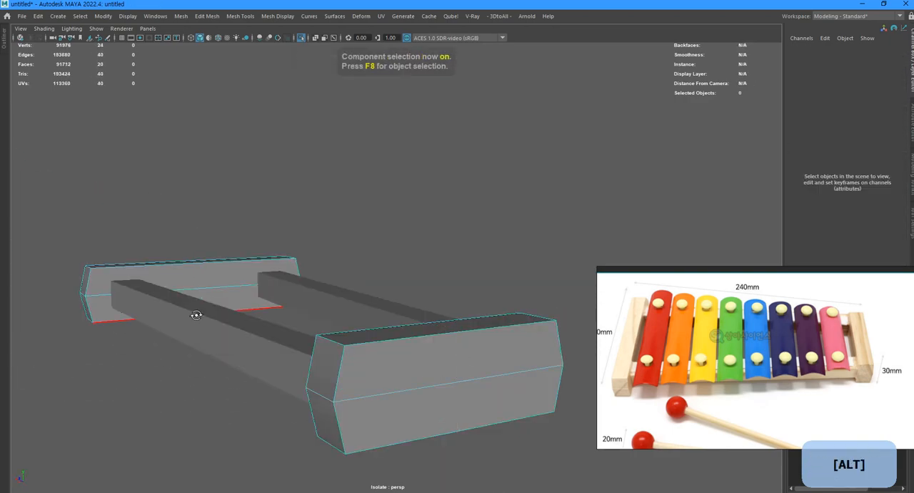
pyautogui.keyDown('alt'); pyautogui.moveTo(196, 299); pyautogui.dragTo(300, 314); pyautogui.keyUp('alt')
pyautogui.moveTo(29, 221); pyautogui.dragTo(522, 400)
pyautogui.keyDown('shift'); pyautogui.moveTo(469, 311); pyautogui.dragTo(469, 292, button='right'); pyautogui.keyUp('shift')
pyautogui.press('F8')
pyautogui.keyDown('alt'); pyautogui.moveTo(469, 292); pyautogui.dragTo(468, 311); pyautogui.keyUp('alt')
pyautogui.press('t')
pyautogui.moveTo(465, 215); pyautogui.dragTo(437, 215)
# Insert an edge loop across the middle of the end block's length.
pyautogui.keyDown('alt'); pyautogui.moveTo(438, 314); pyautogui.dragTo(457, 312); pyautogui.keyUp('alt')
pyautogui.keyDown('shift'); pyautogui.moveTo(466, 343); pyautogui.dragTo(443, 360, button='right'); pyautogui.keyUp('shift')
pyautogui.click(464, 339)
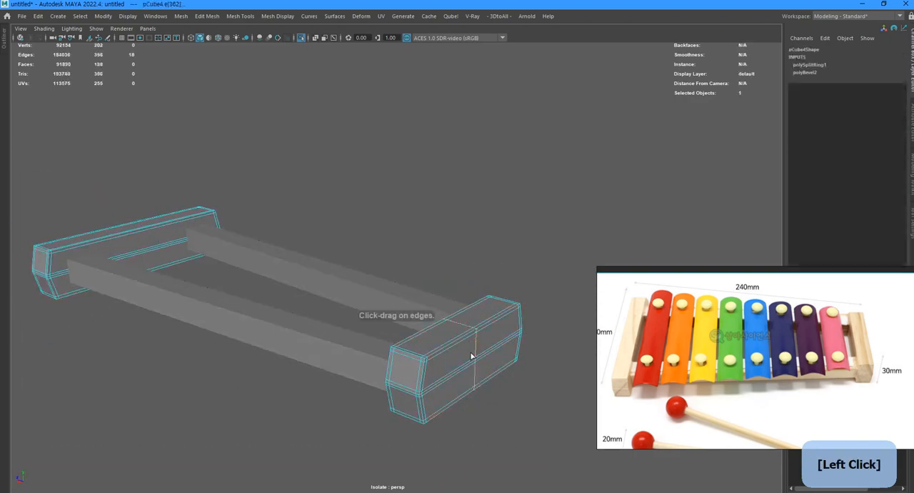
pyautogui.press('F8')
pyautogui.keyDown('alt'); pyautogui.moveTo(461, 340); pyautogui.dragTo(341, 350); pyautogui.keyUp('alt')
# Cut new connecting edges at the bevelled corners of the end block.
pyautogui.press('1')
pyautogui.click(452, 324)
pyautogui.click(318, 477)
pyautogui.keyDown('alt'); pyautogui.moveTo(429, 377); pyautogui.dragTo(314, 357); pyautogui.keyUp('alt')
pyautogui.click(220, 282)
pyautogui.click(245, 304)
pyautogui.click(223, 329)
# Delete the surplus edges near the end block's corner and check the surface in smooth preview.
pyautogui.press('F10')
pyautogui.keyDown('alt'); pyautogui.moveTo(249, 331); pyautogui.dragTo(326, 396); pyautogui.keyUp('alt')
pyautogui.hotkey('ctrl', 'Delete')
pyautogui.press('F8')
pyautogui.press('3')
pyautogui.press('1')
pyautogui.press('F8')
pyautogui.press('3')
pyautogui.keyDown('alt'); pyautogui.moveTo(331, 309); pyautogui.dragTo(400, 307); pyautogui.keyUp('alt')
pyautogui.press('1')
# Cut new connecting edges across the bevelled middle corner of the end block, using World X symmetry.
pyautogui.click(416, 271)
pyautogui.click(384, 294)
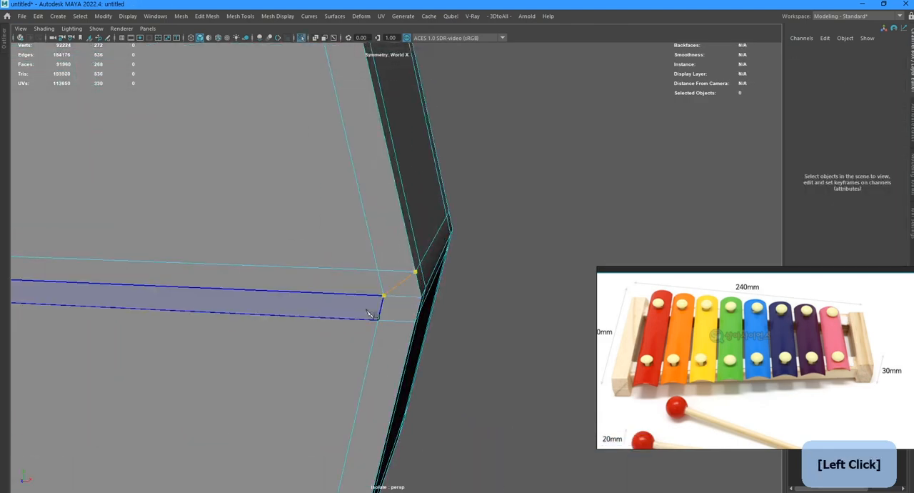
pyautogui.keyDown('alt'); pyautogui.moveTo(450, 333); pyautogui.dragTo(452, 280); pyautogui.keyUp('alt')
pyautogui.press('F10')
pyautogui.keyDown('alt'); pyautogui.moveTo(347, 330); pyautogui.dragTo(250, 318); pyautogui.keyUp('alt')
# Delete the surplus edge loops beside the end block's middle crease, check the smooth preview and bring back the whole model.
pyautogui.doubleClick(302, 273)
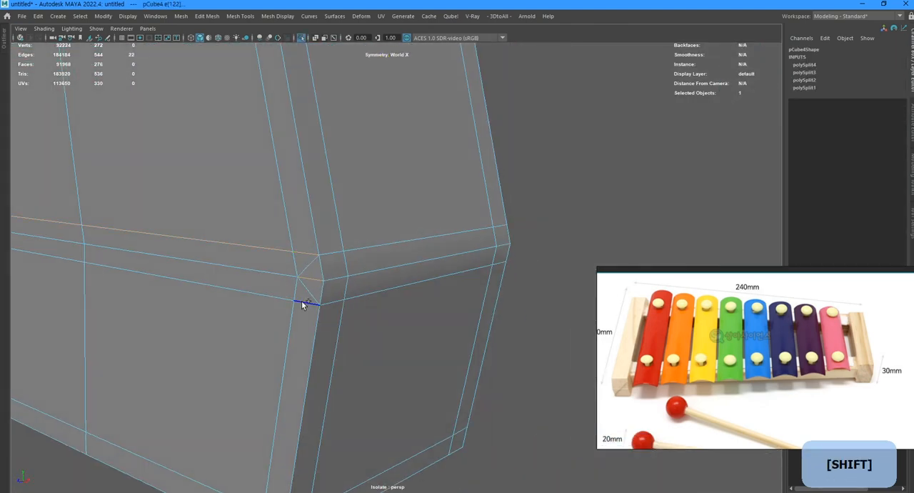
pyautogui.keyDown('shift'); pyautogui.doubleClick(302, 303); pyautogui.keyUp('shift')
pyautogui.hotkey('ctrl', 'Delete')
pyautogui.press('F8')
pyautogui.press('3')
pyautogui.keyDown('alt'); pyautogui.moveTo(323, 309); pyautogui.dragTo(458, 330); pyautogui.keyUp('alt')
pyautogui.hotkey('ctrl', '1')
pyautogui.click(479, 333)
pyautogui.press('1')
# Create a polygon sphere for the mallet head and raise it above the frame's end block.
pyautogui.click(443, 214)
pyautogui.keyDown('shift'); pyautogui.rightClick(440, 219); pyautogui.keyUp('shift')
pyautogui.keyDown('shift'); pyautogui.moveTo(489, 223); pyautogui.dragTo(489, 221, button='right'); pyautogui.keyUp('shift')
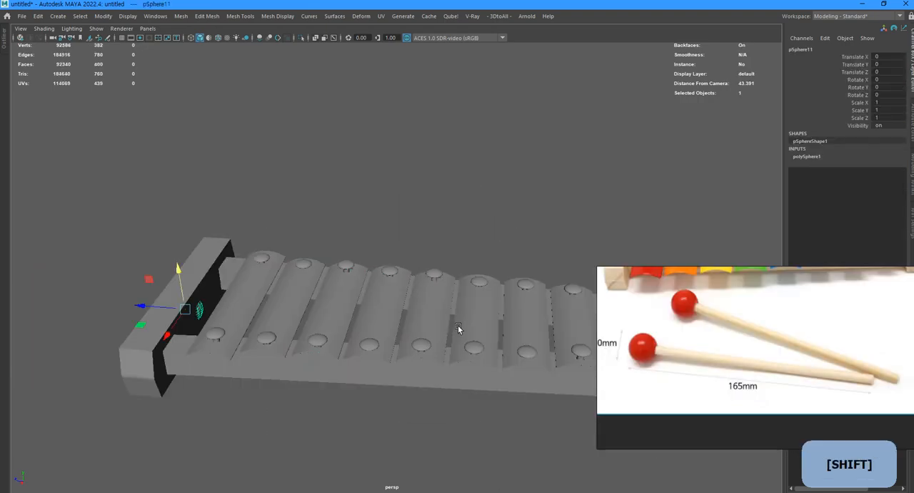
pyautogui.press('f')
pyautogui.keyDown('alt'); pyautogui.moveTo(175, 282); pyautogui.dragTo(298, 290); pyautogui.keyUp('alt')
pyautogui.scroll(-10, 400, 250)
# Create a slim eight-sided polygon cylinder as the mallet stick and snap the sphere to its upper end.
pyautogui.click(426, 233)
pyautogui.keyDown('shift'); pyautogui.moveTo(426, 232); pyautogui.dragTo(379, 234, button='right'); pyautogui.keyUp('shift')
pyautogui.keyDown('alt'); pyautogui.moveTo(379, 272); pyautogui.dragTo(416, 300); pyautogui.keyUp('alt')
pyautogui.press('r')
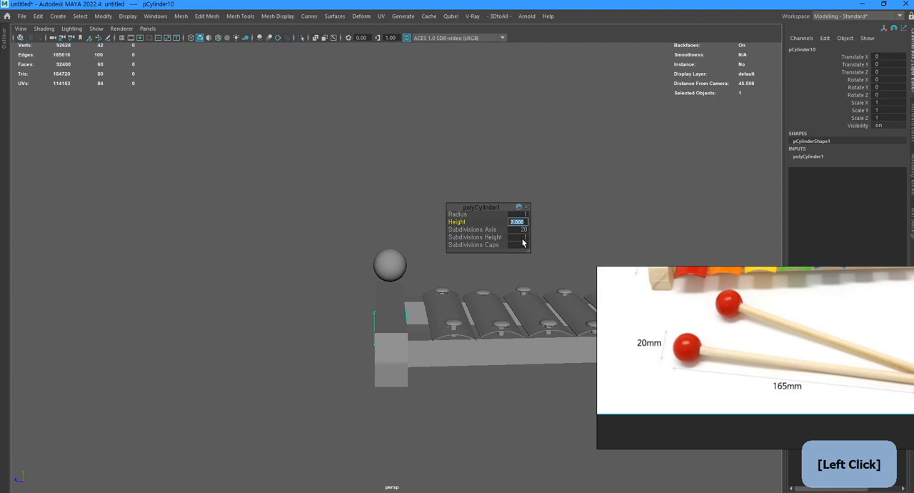
pyautogui.scroll(4, 419, 232)
pyautogui.click(395, 269)
pyautogui.press('w')
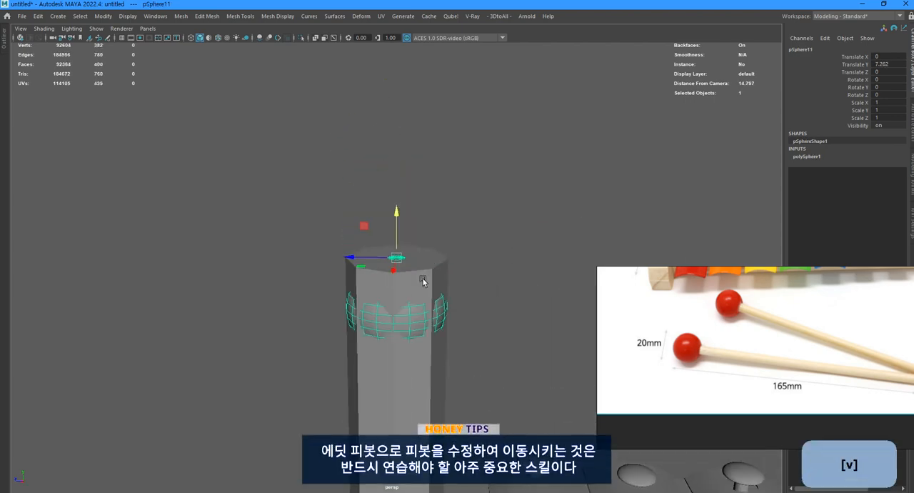
# Lower the stick's top vertices into the mallet head.
pyautogui.keyDown('alt'); pyautogui.moveTo(365, 363); pyautogui.dragTo(350, 286); pyautogui.keyUp('alt')
pyautogui.press('1')
pyautogui.moveTo(340, 179); pyautogui.dragTo(428, 207)
pyautogui.press('w')
pyautogui.moveTo(386, 150); pyautogui.dragTo(386, 170)
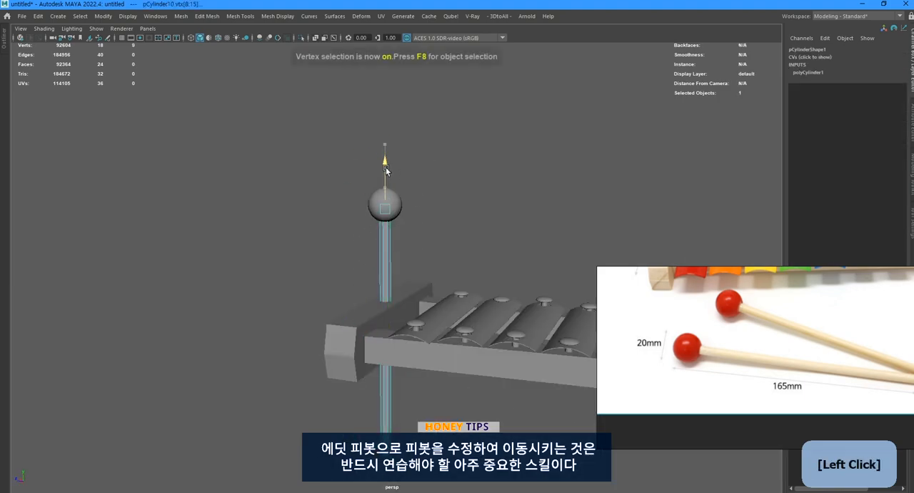
# Delete the cap faces of the mallet stick.
pyautogui.press('F8')
pyautogui.scroll(4, 404, 199)
pyautogui.keyDown('alt'); pyautogui.moveTo(404, 200); pyautogui.dragTo(385, 210); pyautogui.keyUp('alt')
pyautogui.scroll(-10, 386, 210)
pyautogui.press('F11')
pyautogui.keyDown('ctrl'); pyautogui.moveTo(350, 282); pyautogui.dragTo(475, 307); pyautogui.keyUp('ctrl')
pyautogui.press('BackSpace')
# Scale the sphere's vertices so the rings on its underside fit around the stick.
pyautogui.scroll(8, 450, 331)
pyautogui.press('F8')
pyautogui.hotkey('ctrl', '1')
pyautogui.scroll(-5, 437, 354)
pyautogui.keyDown('alt'); pyautogui.moveTo(428, 357); pyautogui.dragTo(426, 373, button='middle'); pyautogui.keyUp('alt')
pyautogui.hotkey('ctrl', '1')
pyautogui.keyDown('alt'); pyautogui.moveTo(368, 268); pyautogui.dragTo(391, 293); pyautogui.keyUp('alt')
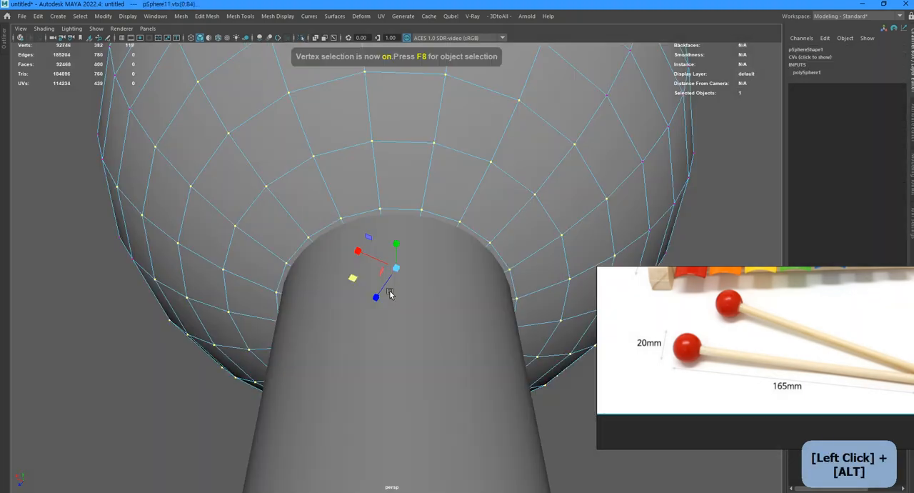
# Isolate the sphere and delete the faces on its underside to open a round hole for the stick.
pyautogui.press('F8')
pyautogui.hotkey('ctrl', '1')
pyautogui.press('F11')
pyautogui.click(454, 226)
pyautogui.keyDown('shift'); pyautogui.doubleClick(404, 240); pyautogui.keyUp('shift')
pyautogui.press('BackSpace')
pyautogui.doubleClick(380, 328)
pyautogui.press('BackSpace')
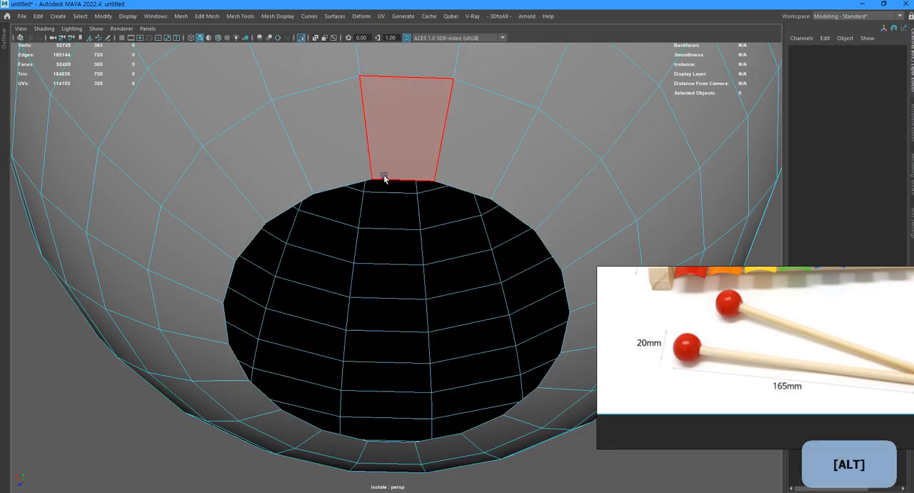
# Extrude the hole's border edges inward into the mallet head and check the result in smooth preview.
pyautogui.press('F10')
pyautogui.doubleClick(385, 178)
pyautogui.hotkey('ctrl', 'e')
pyautogui.press('r')
pyautogui.press('w')
pyautogui.moveTo(397, 303); pyautogui.dragTo(327, 286)
pyautogui.press('F8')
pyautogui.press('3')
pyautogui.scroll(-5, 449, 405)
# Extrude the stick's open end edge inward and merge the new vertices at its centre with a 0.01 distance threshold.
pyautogui.click(448, 405)
pyautogui.hotkey('ctrl', '1')
pyautogui.press('1')
pyautogui.doubleClick(326, 285)
pyautogui.hotkey('ctrl', 'e')
pyautogui.press('F9')
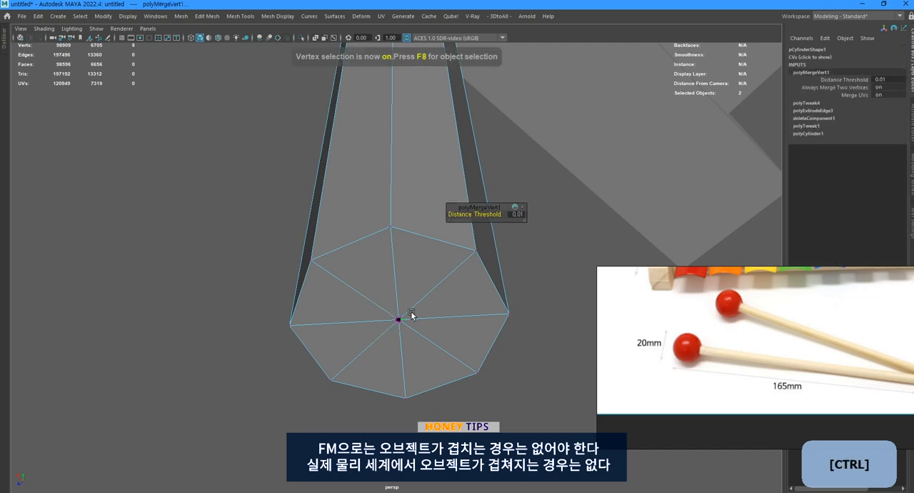
# Check the stick in smooth preview and bevel the edge loop around its closed end.
pyautogui.press('r')
pyautogui.press('F8')
pyautogui.press('3')
pyautogui.press('1')
pyautogui.press('F10')
pyautogui.doubleClick(460, 219)
pyautogui.hotkey('ctrl', 'b')
pyautogui.click(497, 216)
# Extrude the centre vertex of the stick's end into a small eight-sided ring.
pyautogui.click(403, 355)
pyautogui.hotkey('ctrl', 'e')
pyautogui.moveTo(400, 352); pyautogui.dragTo(346, 353)
pyautogui.keyDown('alt'); pyautogui.moveTo(400, 371); pyautogui.dragTo(433, 388, button='right'); pyautogui.keyUp('alt')
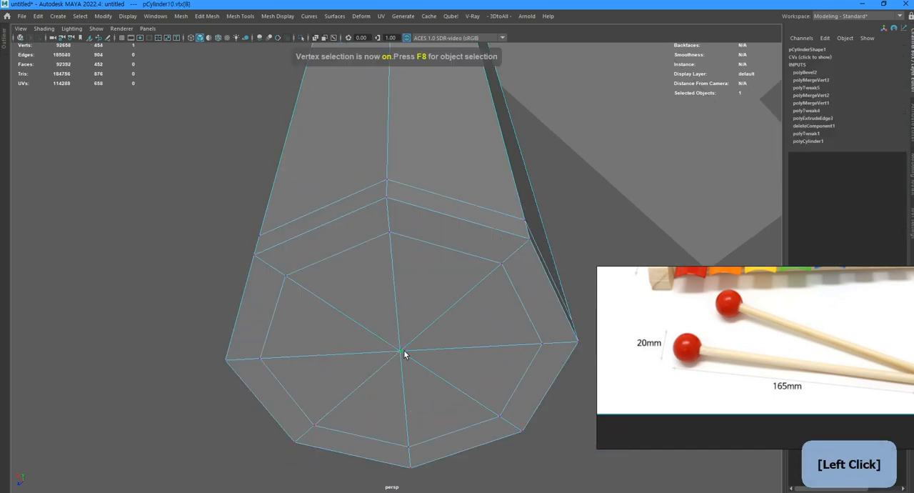
# Delete every other spoke edge inside the small ring to leave quads, and show the mallet head in smooth preview.
pyautogui.press('F10')
pyautogui.press('f')
pyautogui.press('Delete')
pyautogui.press('q')
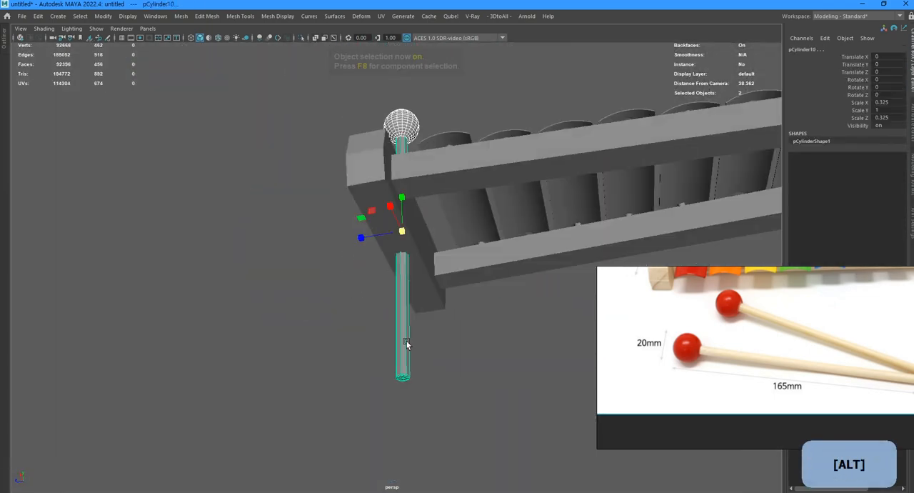
pyautogui.keyDown('alt'); pyautogui.moveTo(404, 347); pyautogui.dragTo(391, 355); pyautogui.keyUp('alt')
pyautogui.press('F8')
pyautogui.click(404, 161)
pyautogui.press('3')
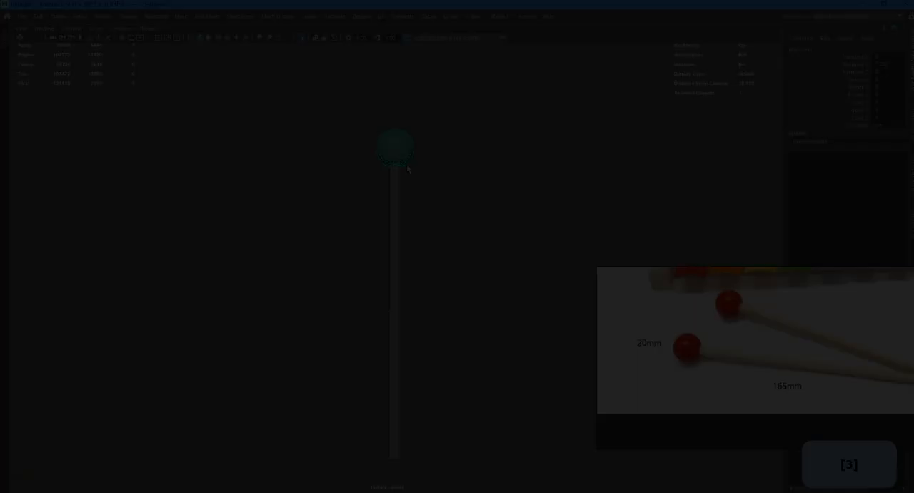